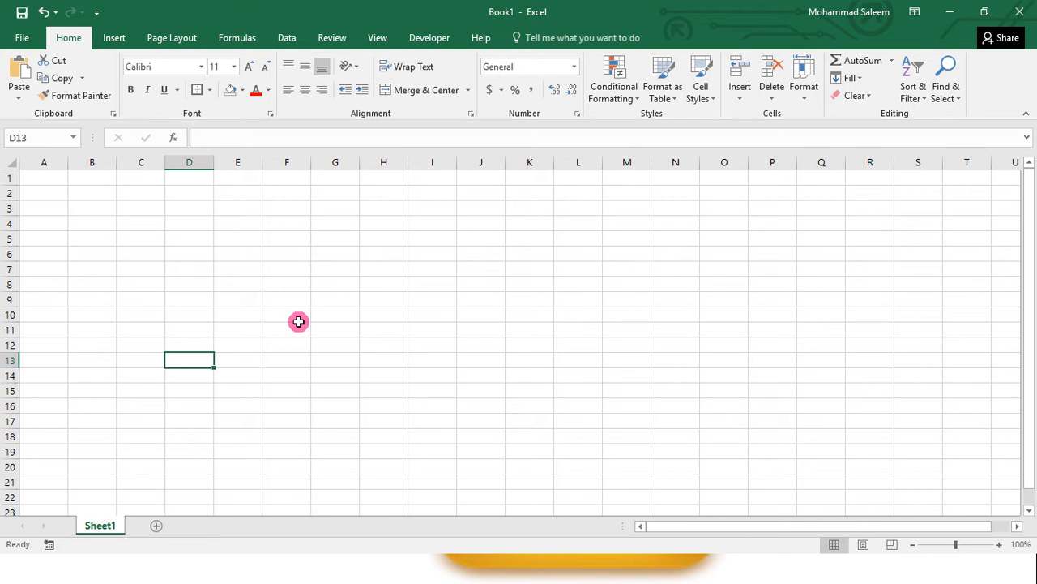
# - Fill the whole of column D with a light orange shade and undo the fill
pyautogui.click(195, 161)
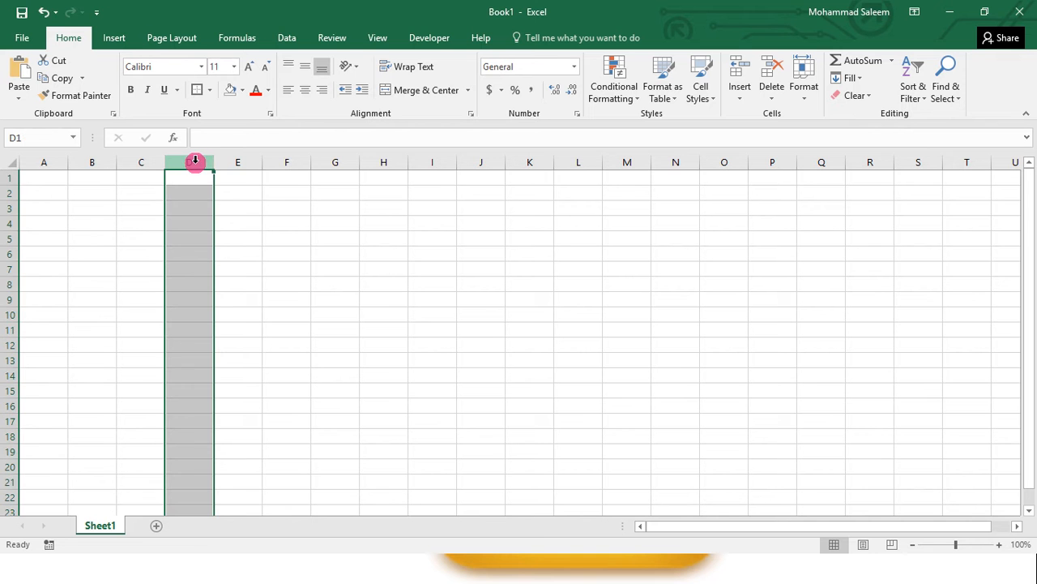
pyautogui.click(241, 91)
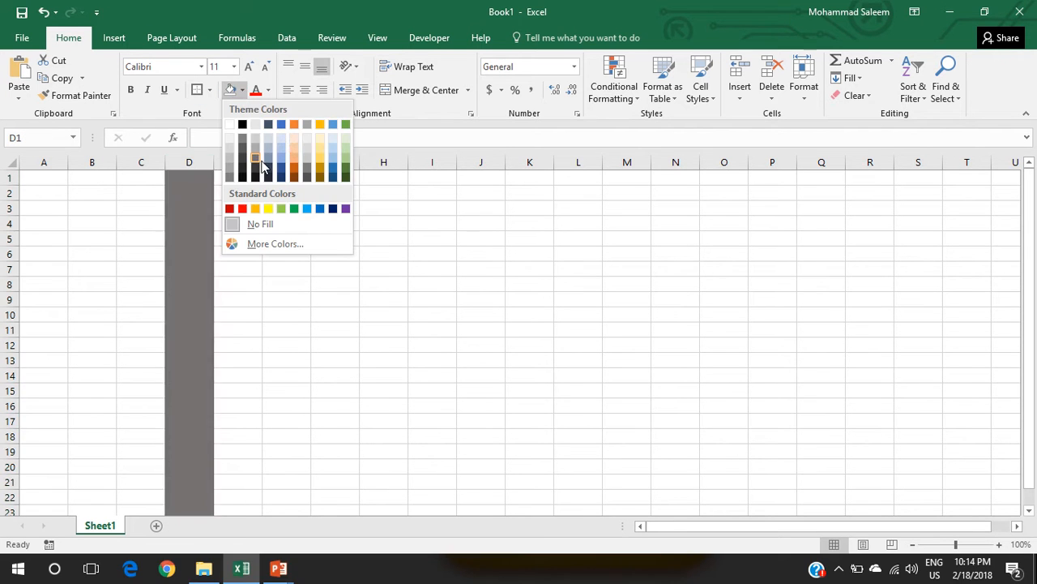
pyautogui.click(298, 141)
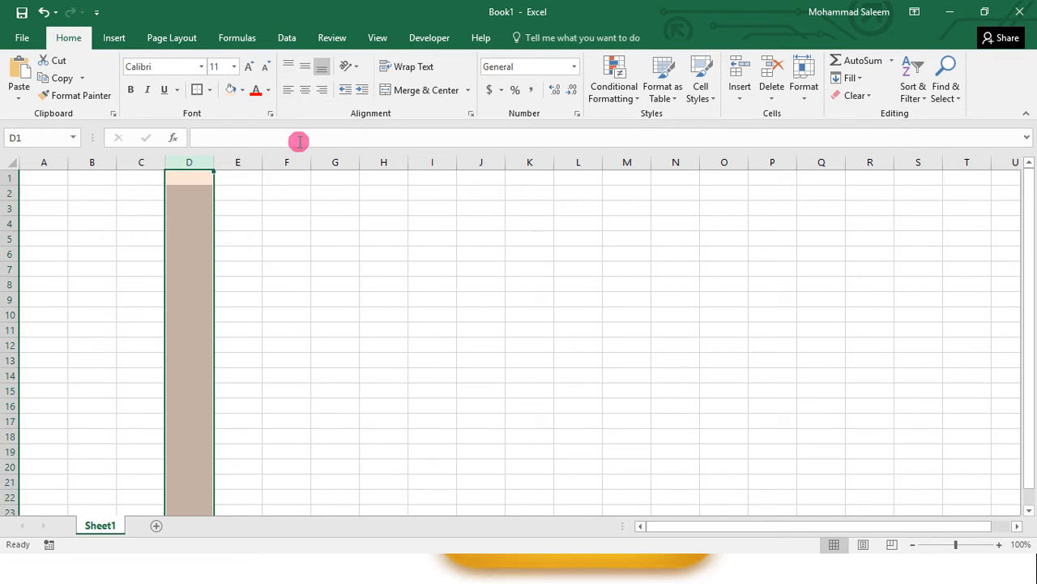
pyautogui.click(268, 204)
pyautogui.hotkey('ctrl', 'z')
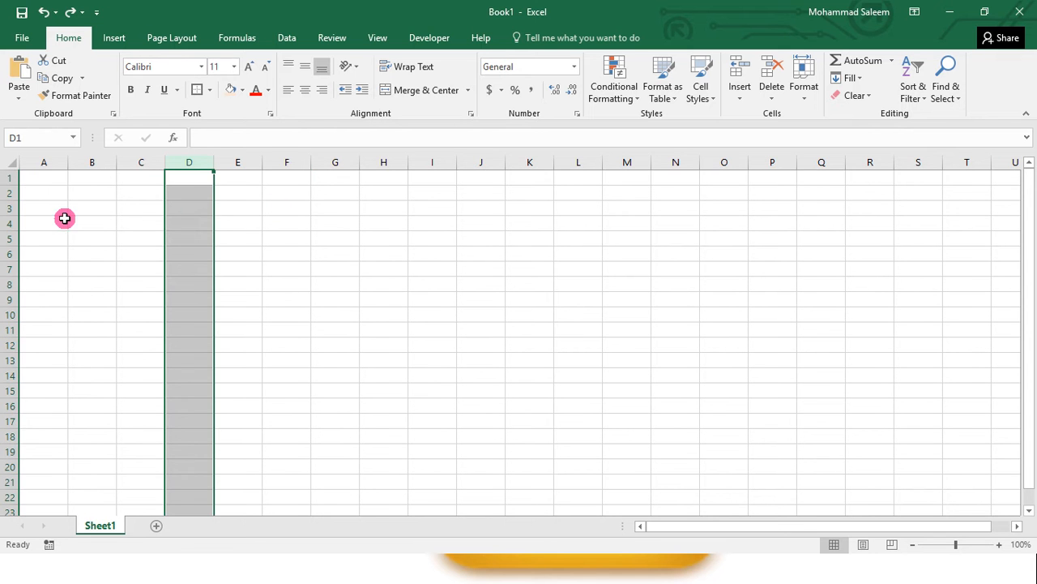
pyautogui.click(6, 178)
pyautogui.moveTo(5, 187); pyautogui.dragTo(4, 185)
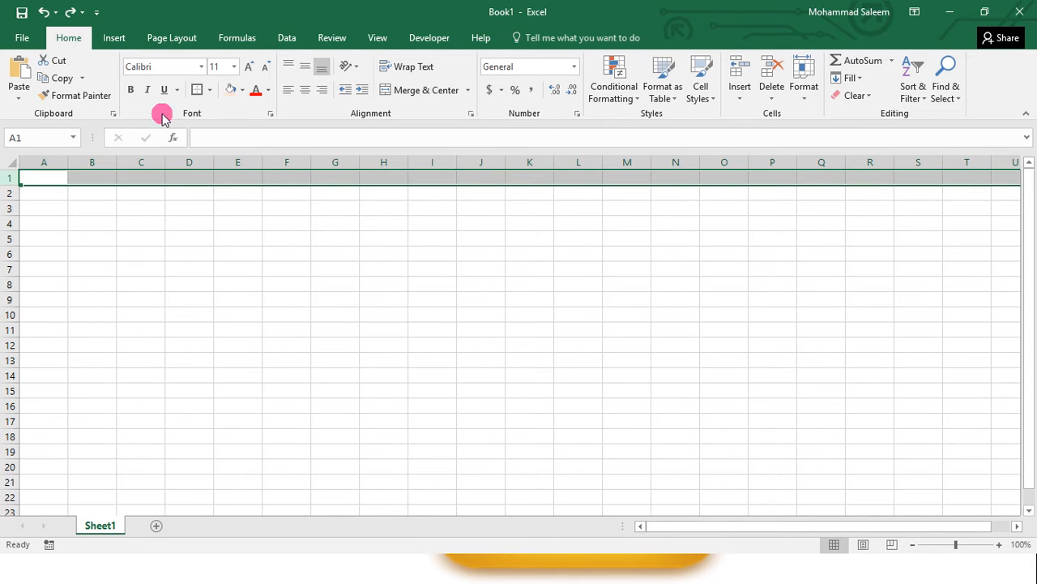
pyautogui.click(141, 269)
# - Enter the row labels "Rank" in cell A1 and "City" in cell A2
pyautogui.click(47, 183)
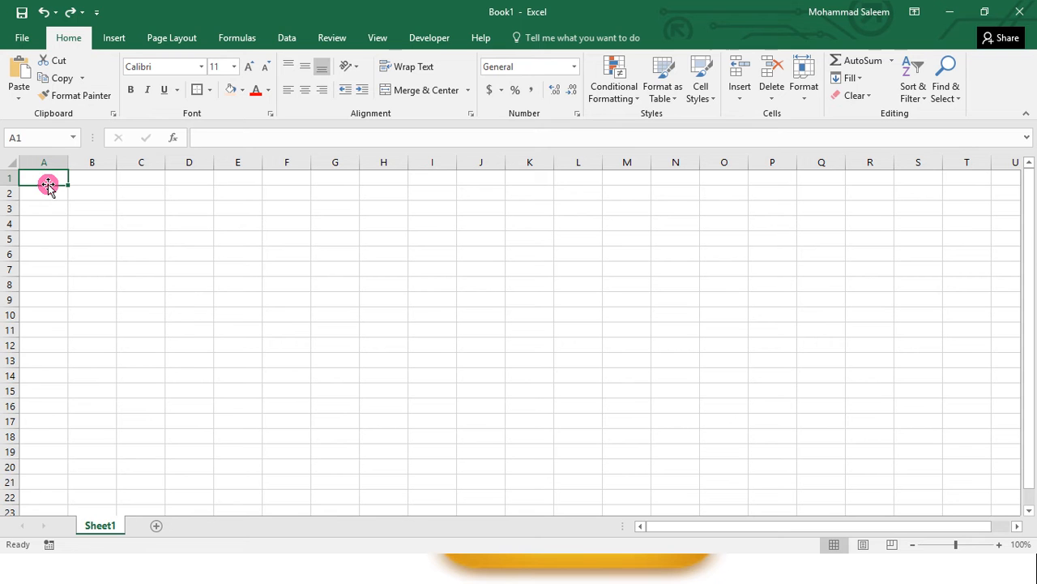
pyautogui.write('Rank')
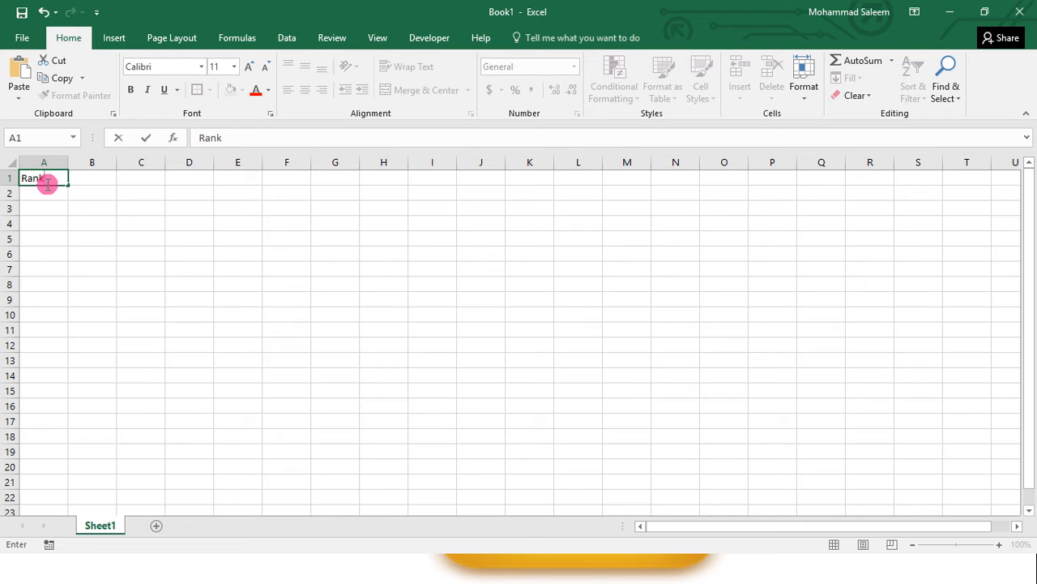
pyautogui.click(3, 179)
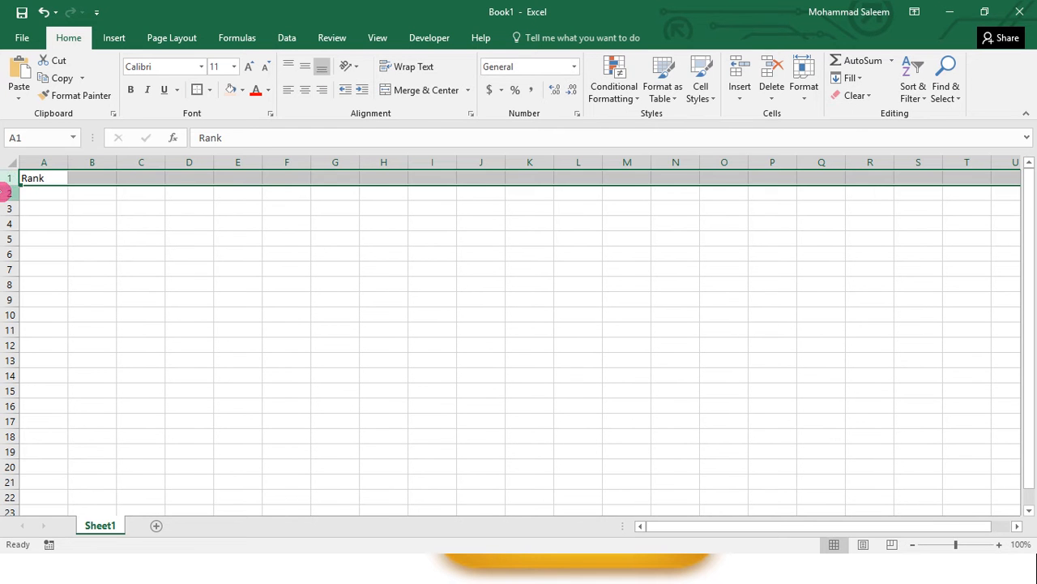
pyautogui.moveTo(45, 177)
pyautogui.mouseDown()
pyautogui.moveTo(53, 173)
pyautogui.moveTo(50, 189)
pyautogui.mouseUp()
pyautogui.click(50, 189)
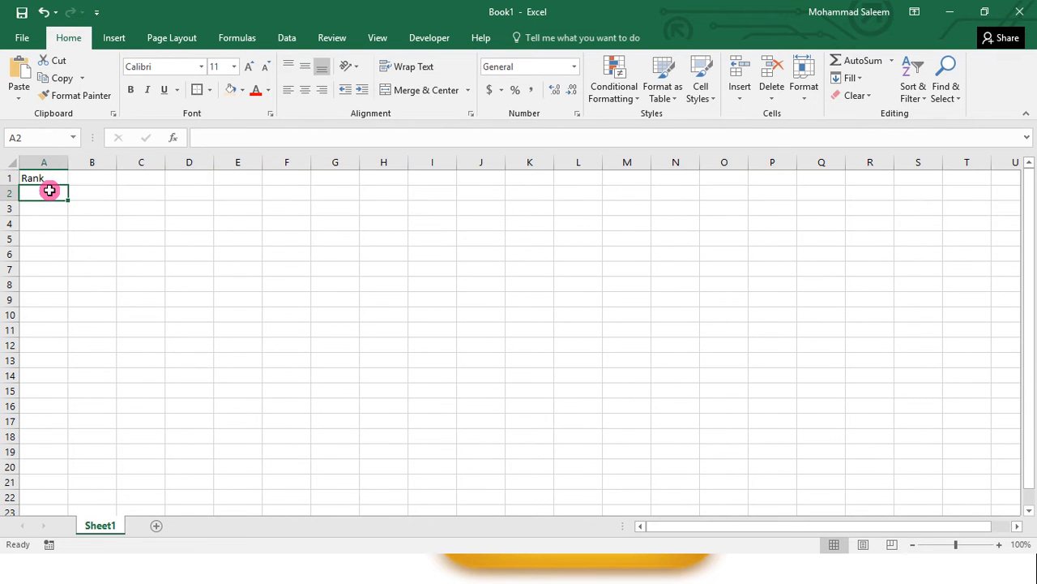
pyautogui.write('City')
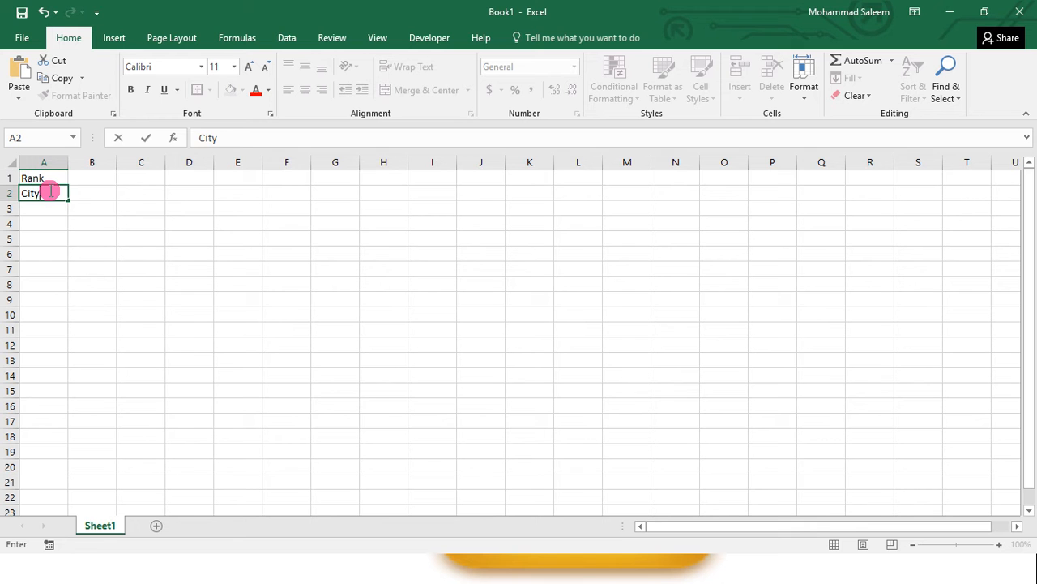
pyautogui.click(114, 189)
# - Enter the rank numbers 1, 2, 3, 4 and 5 across cells B1 to F1
pyautogui.click(95, 176)
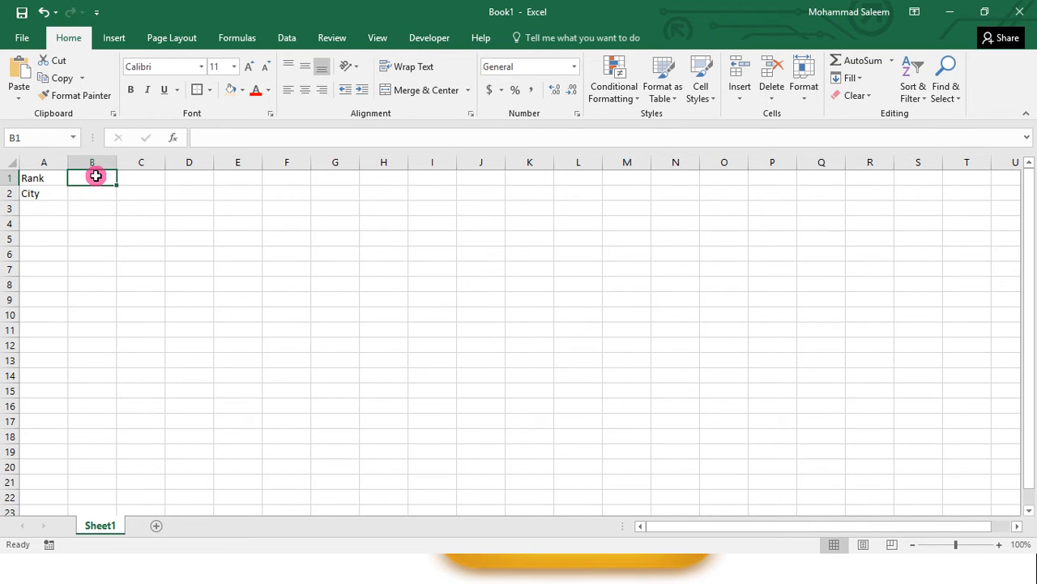
pyautogui.write('1')
pyautogui.press('Tab')
pyautogui.write('2')
pyautogui.press('Tab')
pyautogui.write('3')
pyautogui.press('Tab')
pyautogui.write('4')
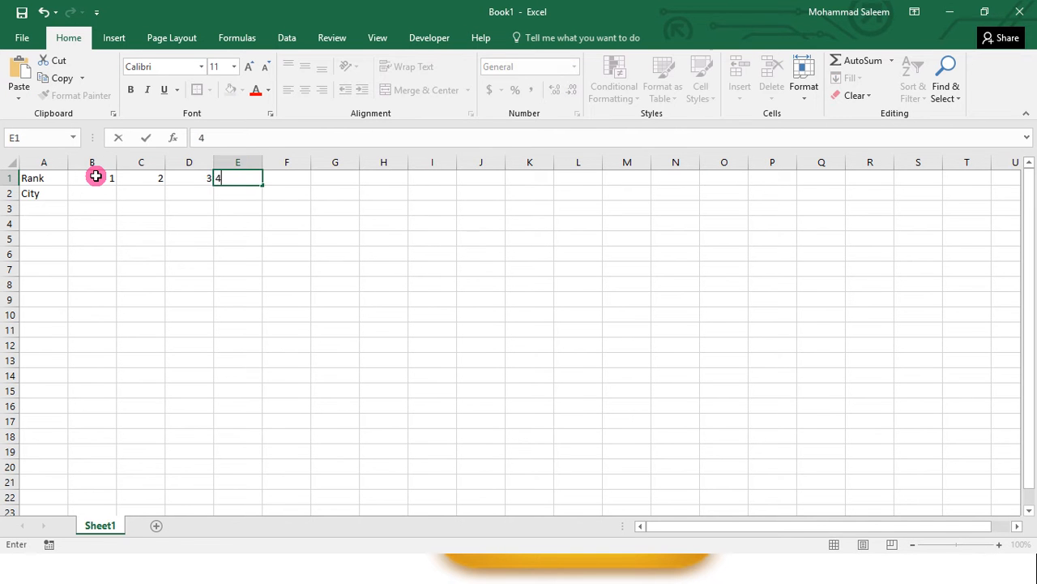
pyautogui.press('Tab')
pyautogui.write('5')
pyautogui.press('Tab')
pyautogui.press('Tab')
pyautogui.press('Tab')
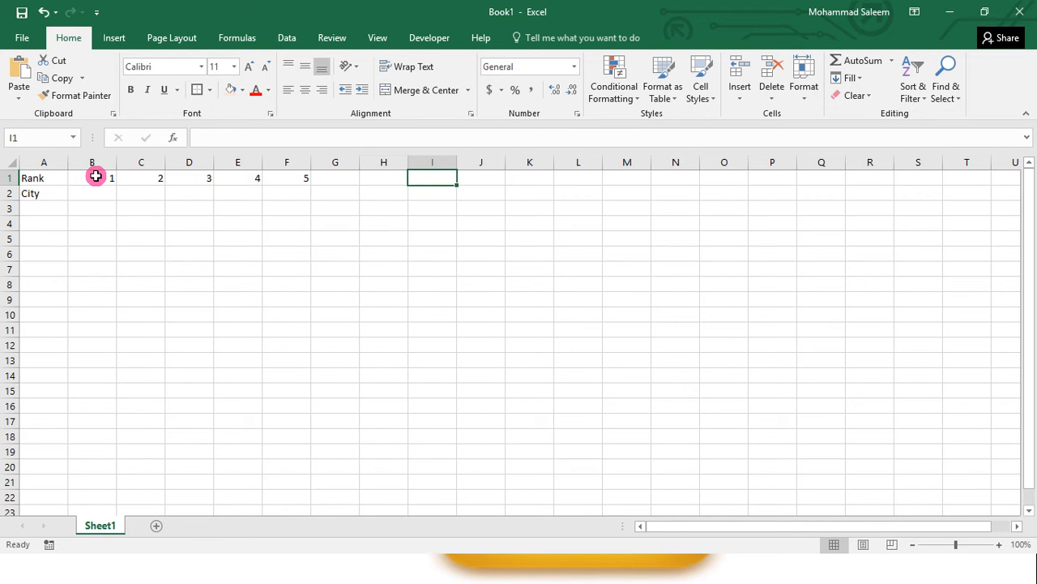
# - Enter the cities London, New York, Tokyo, Delhi and Mumbai across cells B2 to F2
pyautogui.press('Left')
pyautogui.press('Left')
pyautogui.press('Left')
pyautogui.press('Left')
pyautogui.press('Left')
pyautogui.press('Left')
pyautogui.press('Left')
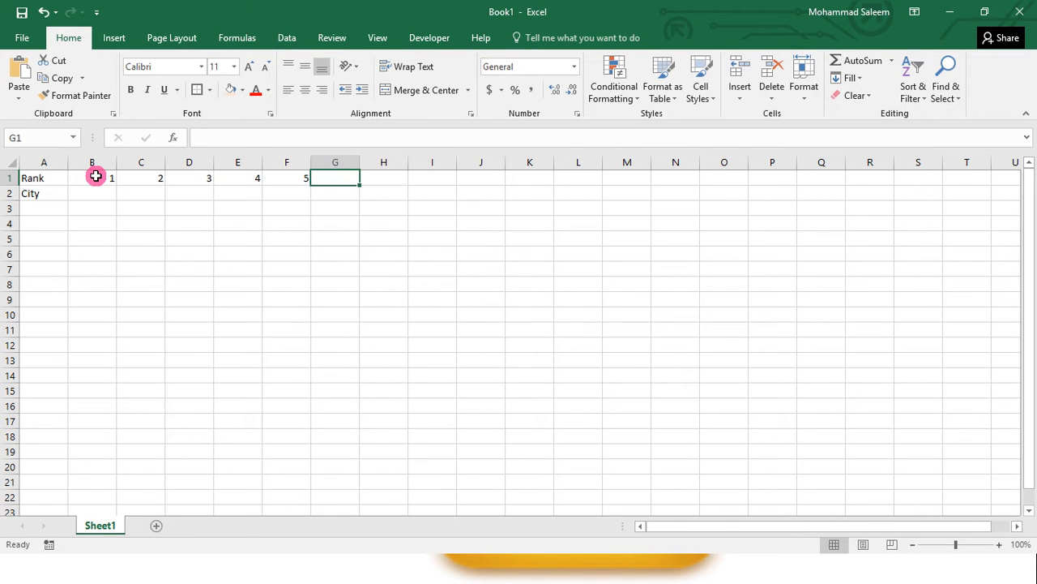
pyautogui.press('Down')
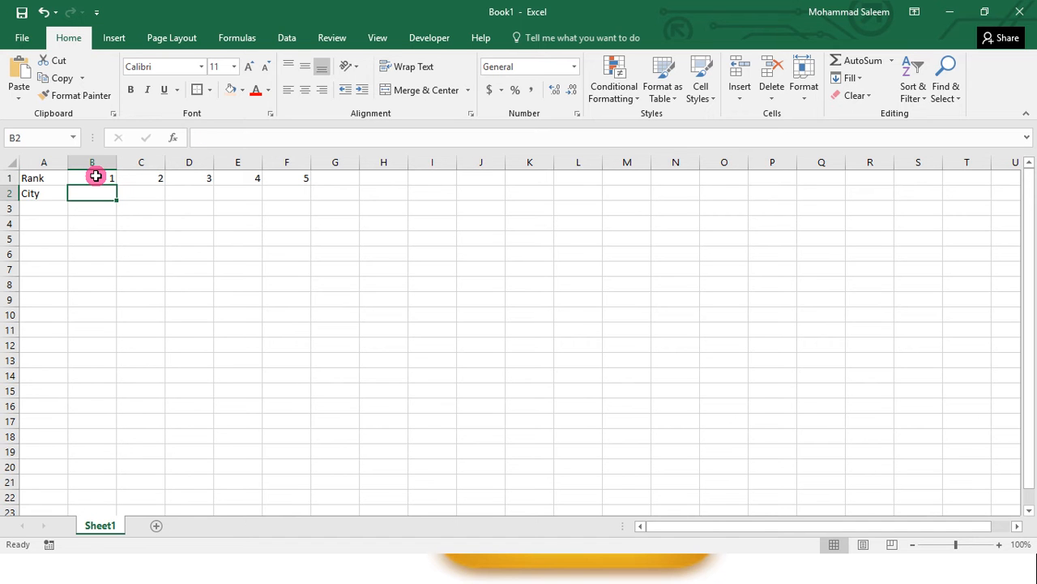
pyautogui.write('London')
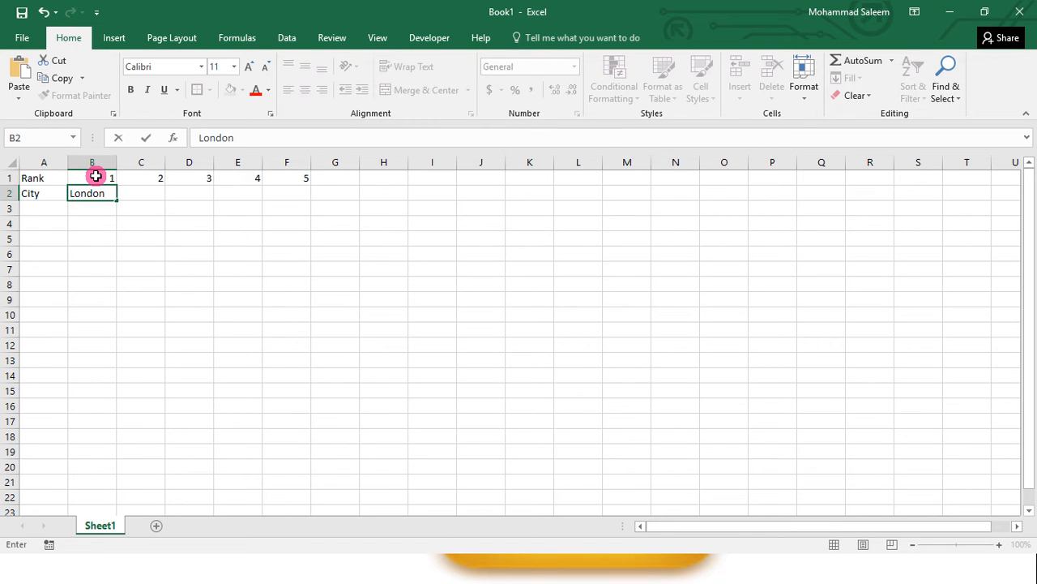
pyautogui.press('Tab')
pyautogui.write('New York')
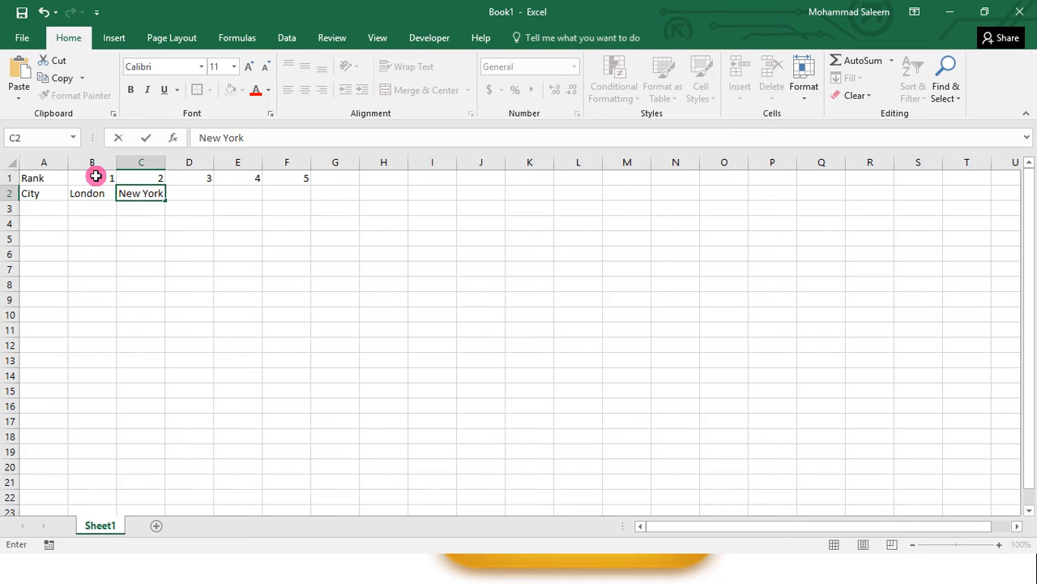
pyautogui.press('Tab')
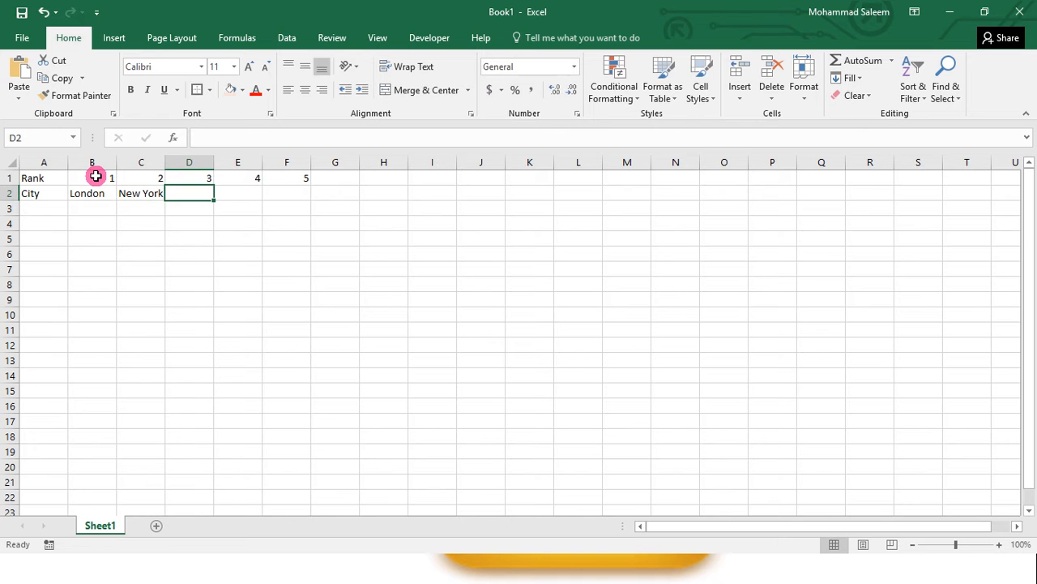
pyautogui.write('Tokyo')
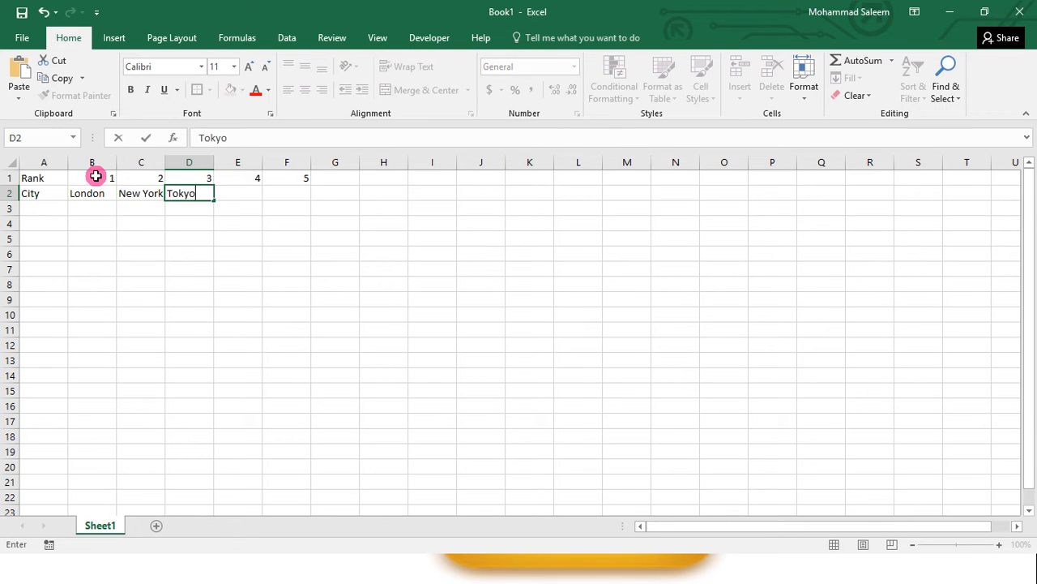
pyautogui.press('Tab')
pyautogui.write('Delhi')
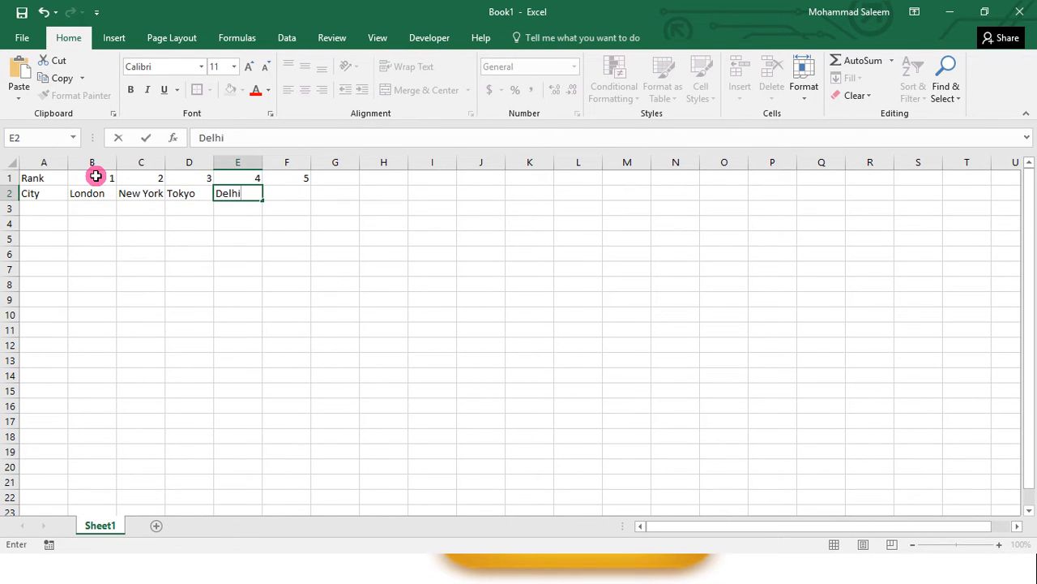
pyautogui.press('Tab')
pyautogui.write('Mumbai')
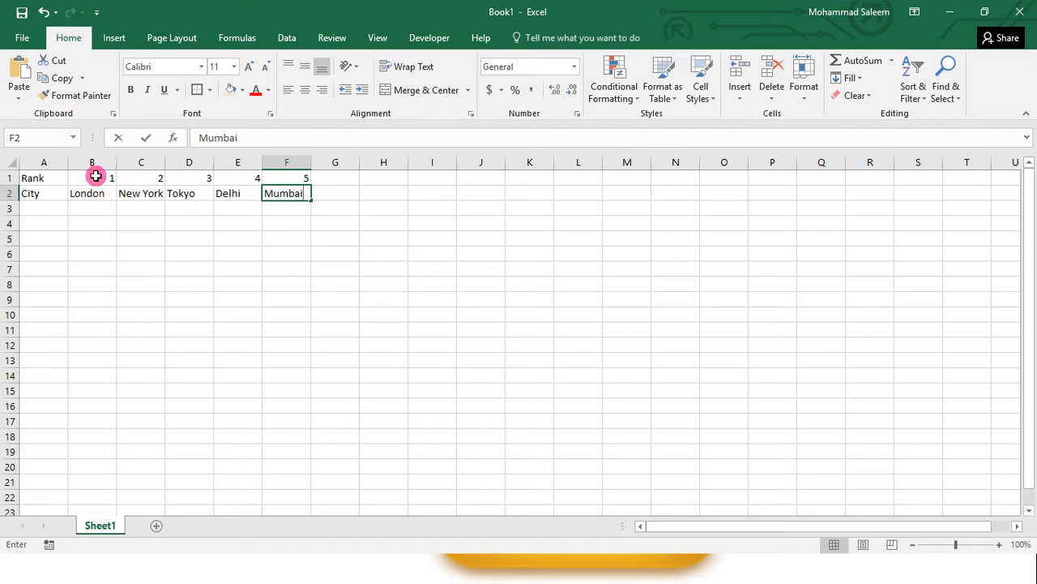
pyautogui.press('Return')
# - Make the Rank and City labels in A1:A2 bold and give them a light green fill
pyautogui.click(95, 178)
pyautogui.press('Left')
pyautogui.hotkey('shift', 'Down')
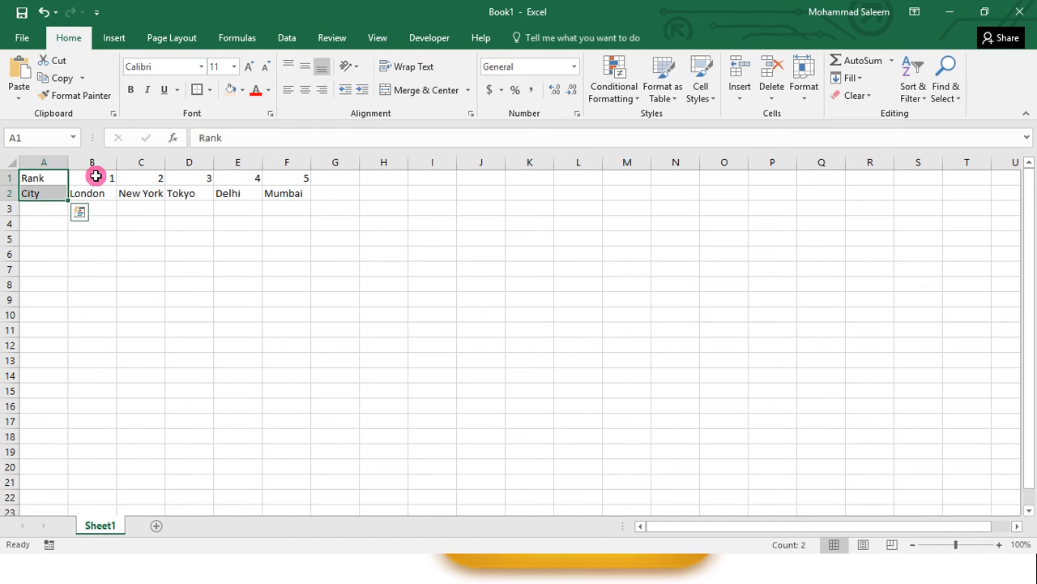
pyautogui.hotkey('ctrl', 'b')
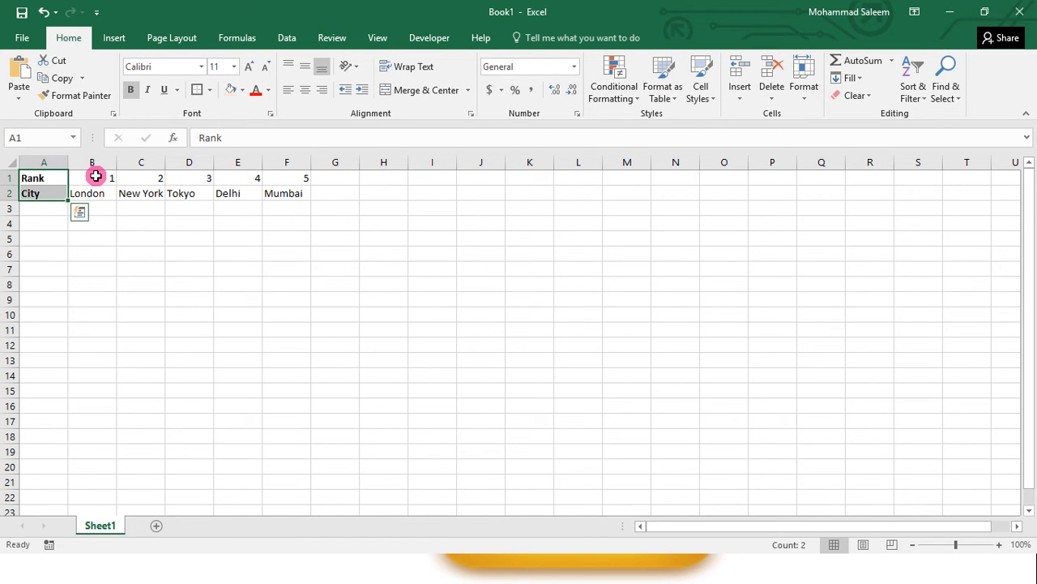
pyautogui.click(242, 90)
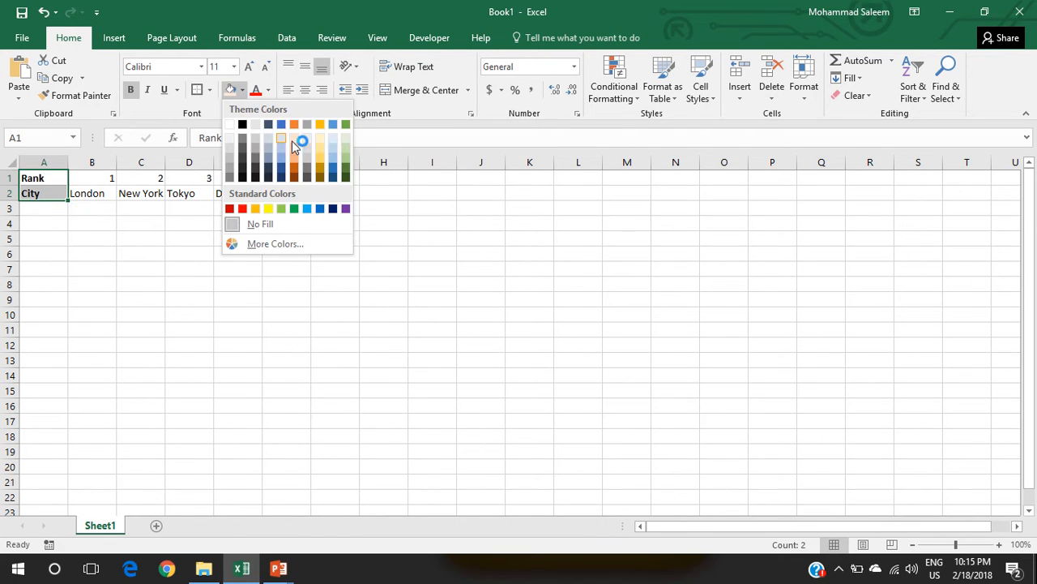
pyautogui.click(343, 151)
# - Apply thick outside borders around the rank and city table in A1:F2
pyautogui.hotkey('shift', 'Right')
pyautogui.hotkey('shift', 'Right')
pyautogui.hotkey('shift', 'Right')
pyautogui.hotkey('shift', 'Right')
pyautogui.hotkey('shift', 'Right')
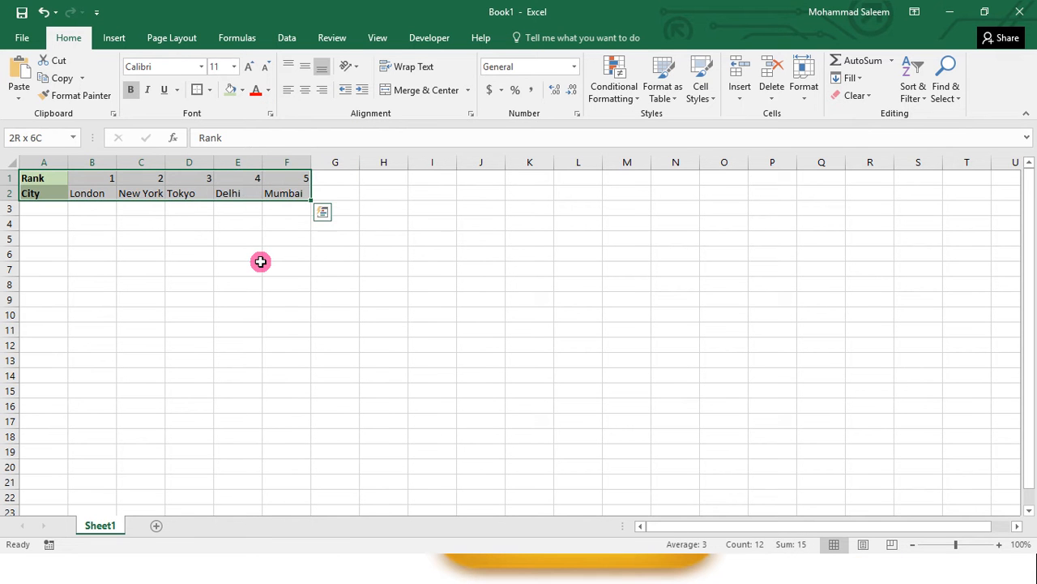
pyautogui.click(209, 90)
pyautogui.click(225, 258)
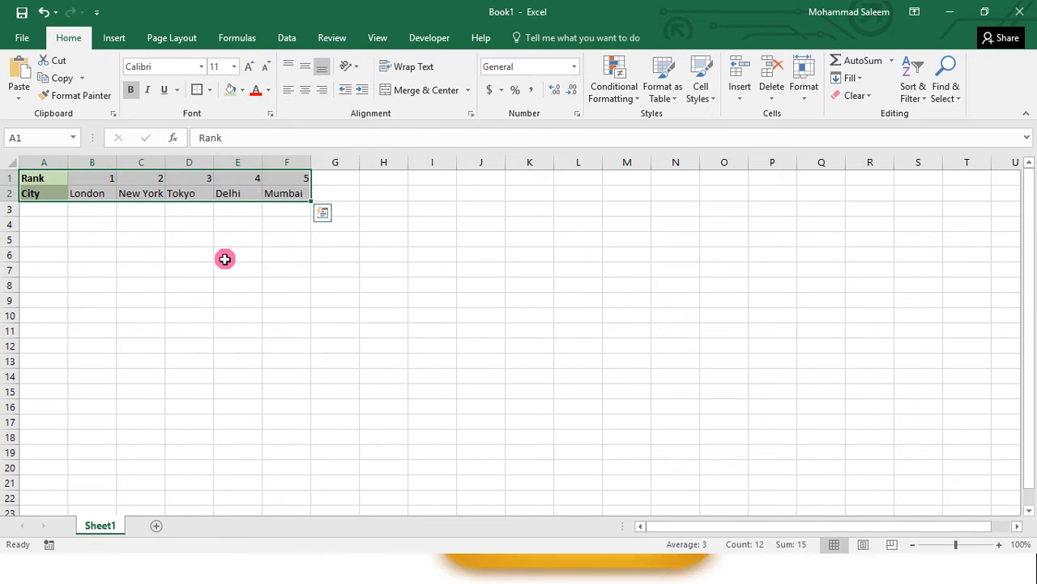
pyautogui.click(396, 284)
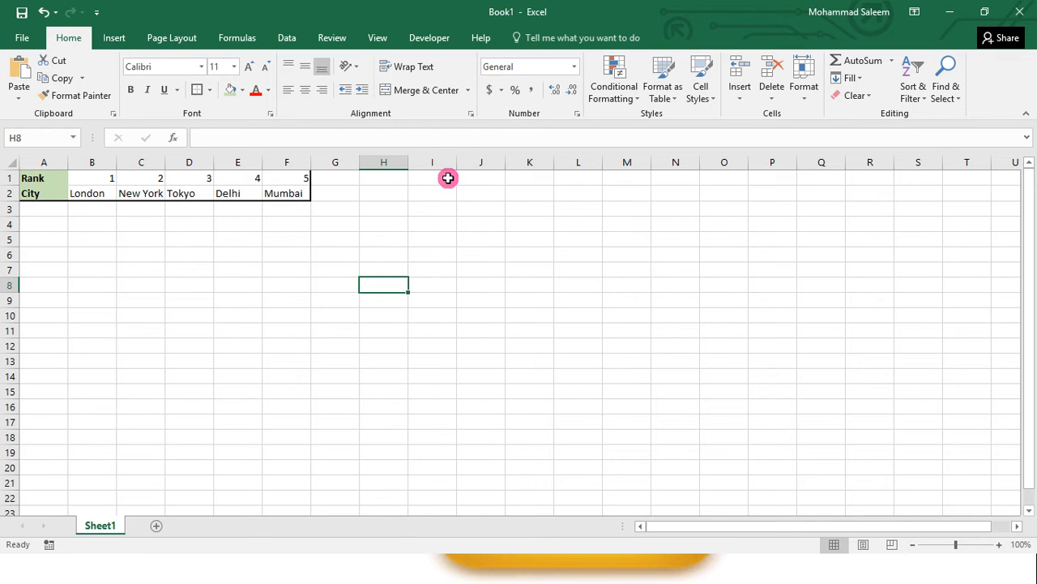
# - Enter the labels "Rank" in cell J1 and "City" in cell J2 for a second block
pyautogui.click(485, 176)
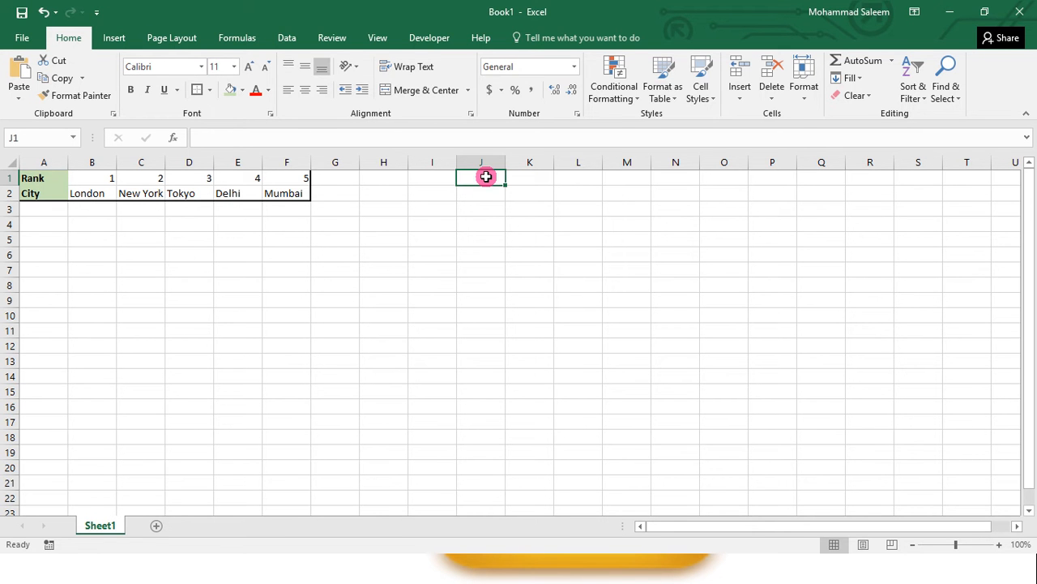
pyautogui.write('Rank')
pyautogui.press('Return')
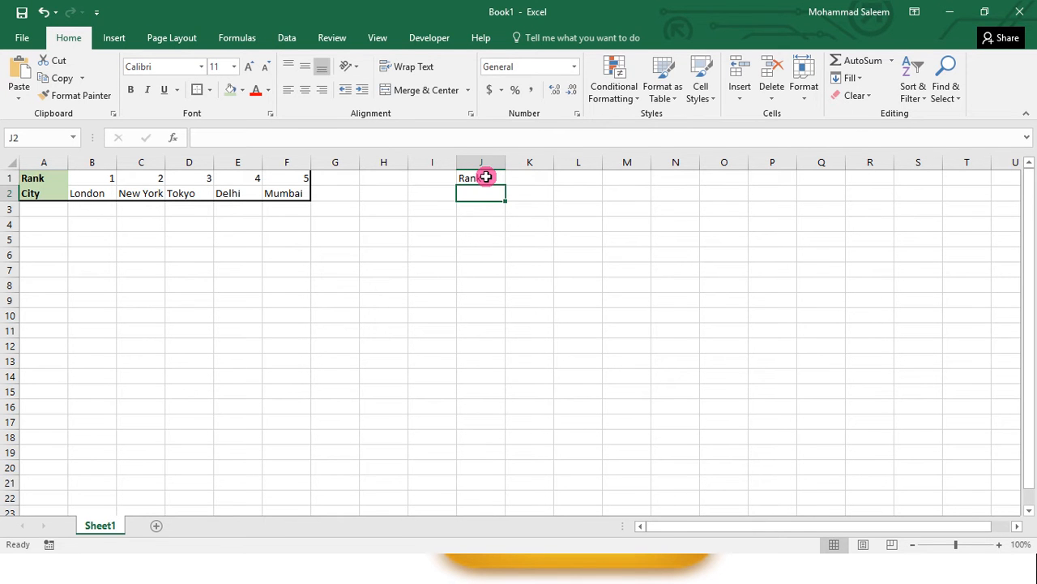
pyautogui.write('City')
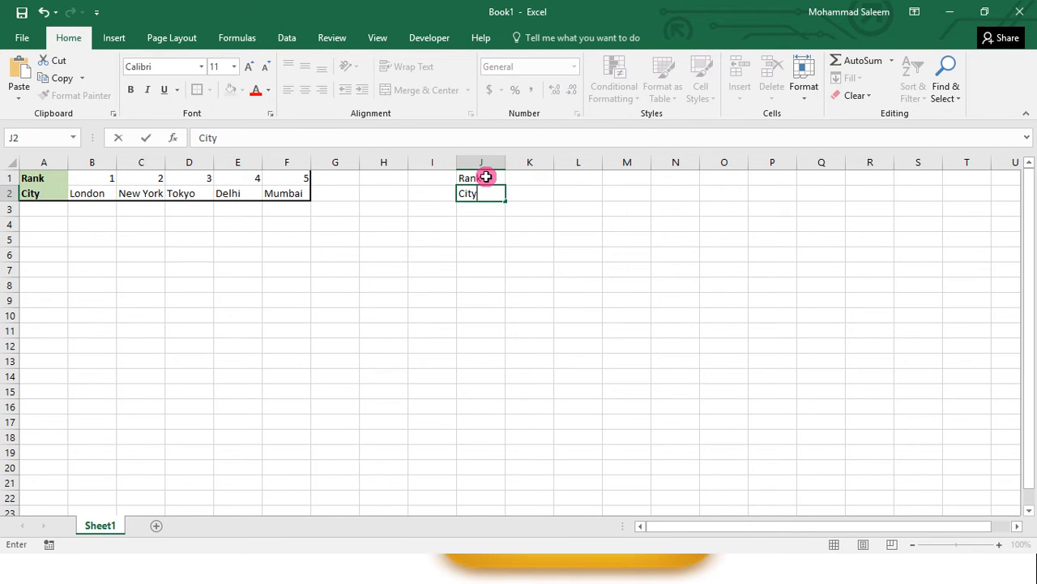
pyautogui.hotkey('ctrl', 'Return')
# - Apply all borders to the second Rank and City block across J1:L2
pyautogui.click(486, 176)
pyautogui.hotkey('shift', 'Down')
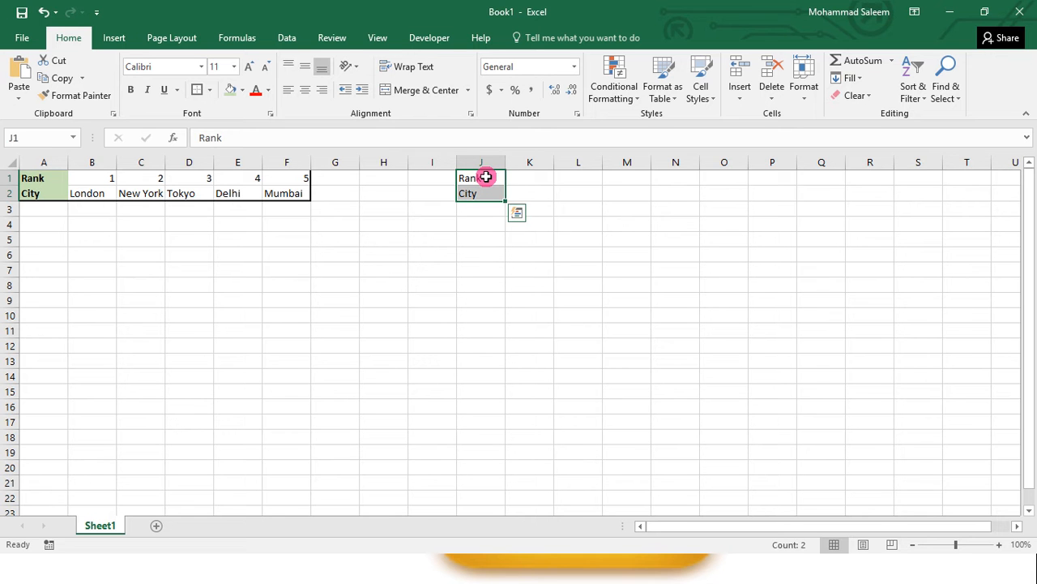
pyautogui.hotkey('shift', 'Right')
pyautogui.hotkey('shift', 'Right')
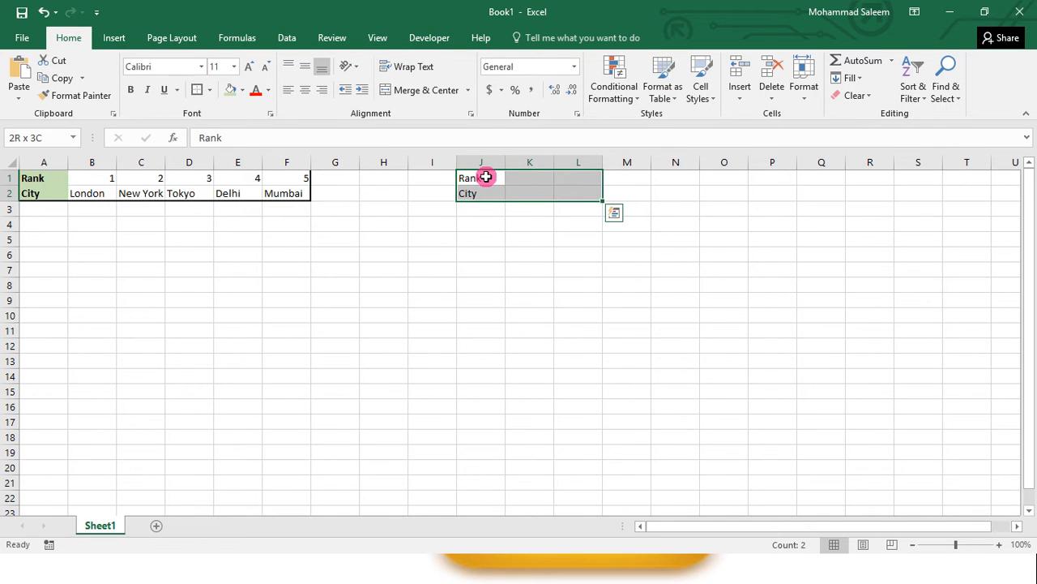
pyautogui.click(209, 89)
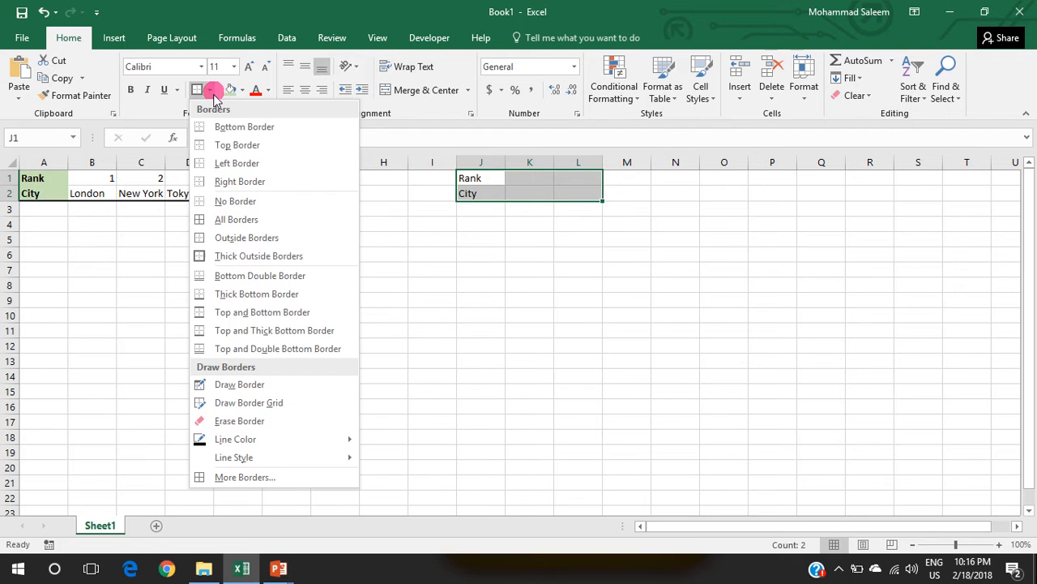
pyautogui.click(246, 225)
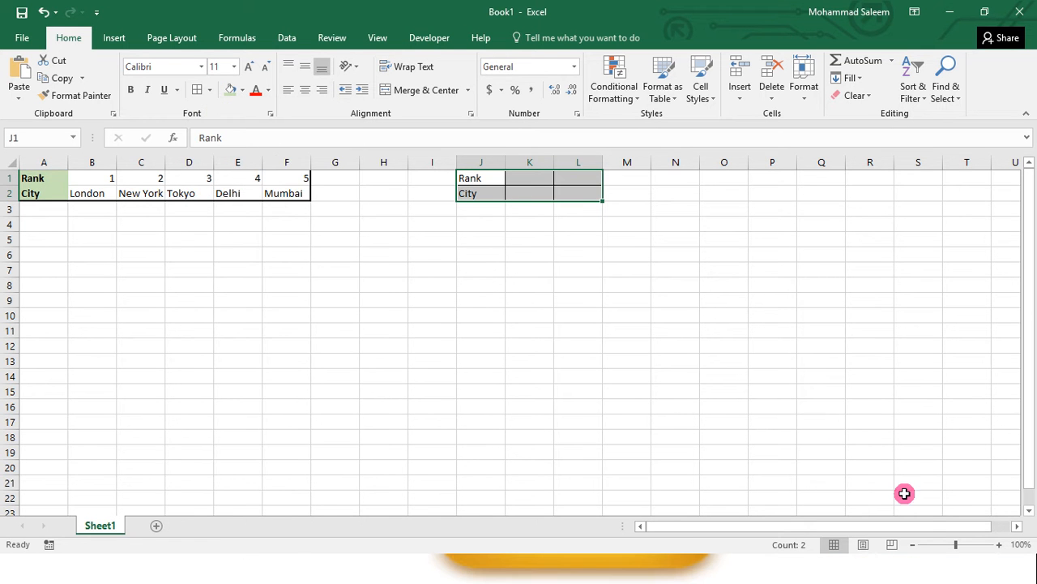
pyautogui.click(982, 544)
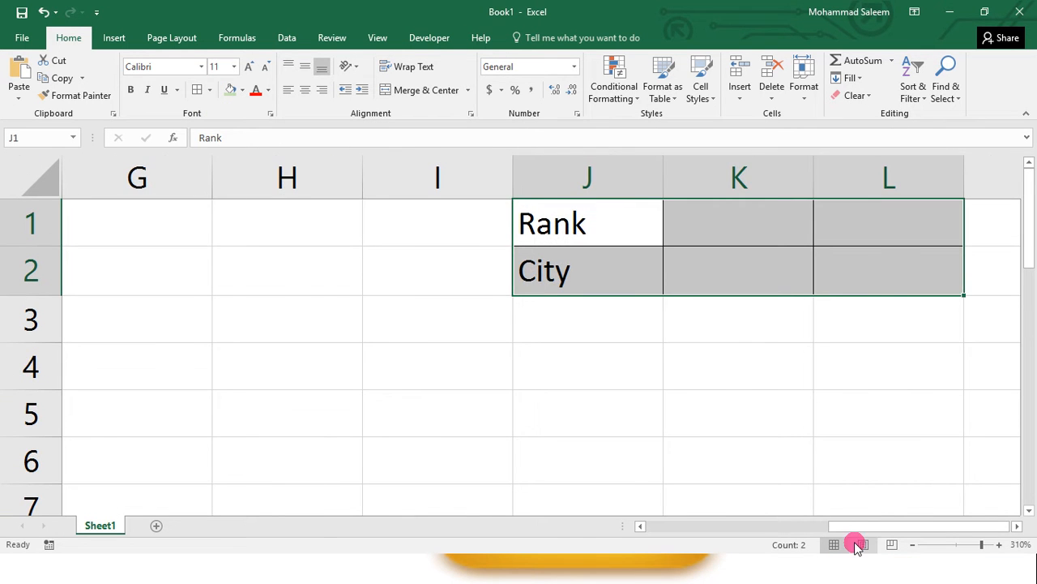
# - Delete the empty columns G and H between the rank and city table and the second block
pyautogui.moveTo(875, 525); pyautogui.dragTo(791, 527)
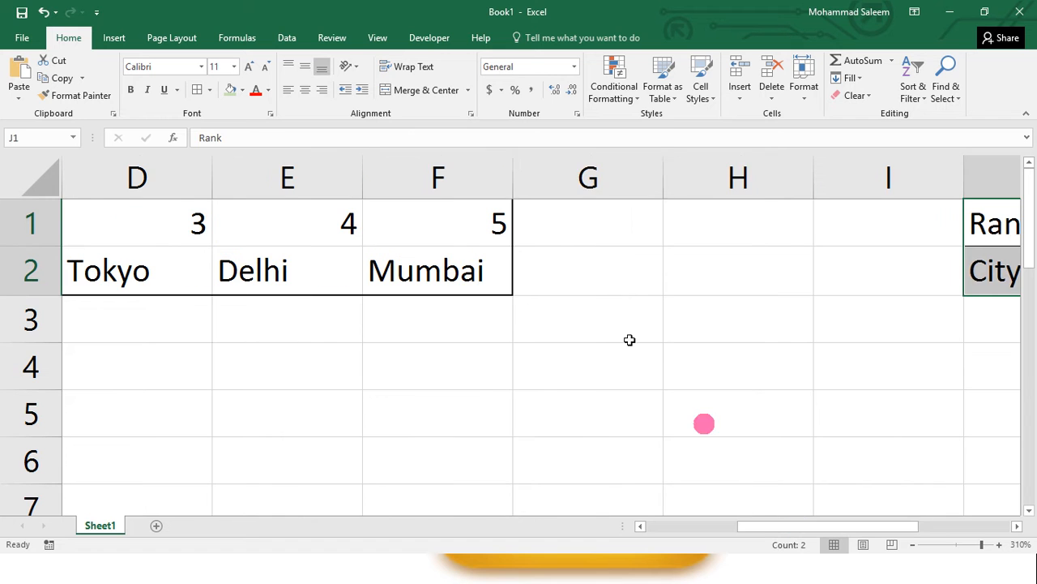
pyautogui.click(592, 167)
pyautogui.moveTo(612, 165); pyautogui.dragTo(746, 157)
pyautogui.hotkey('ctrl', '-')
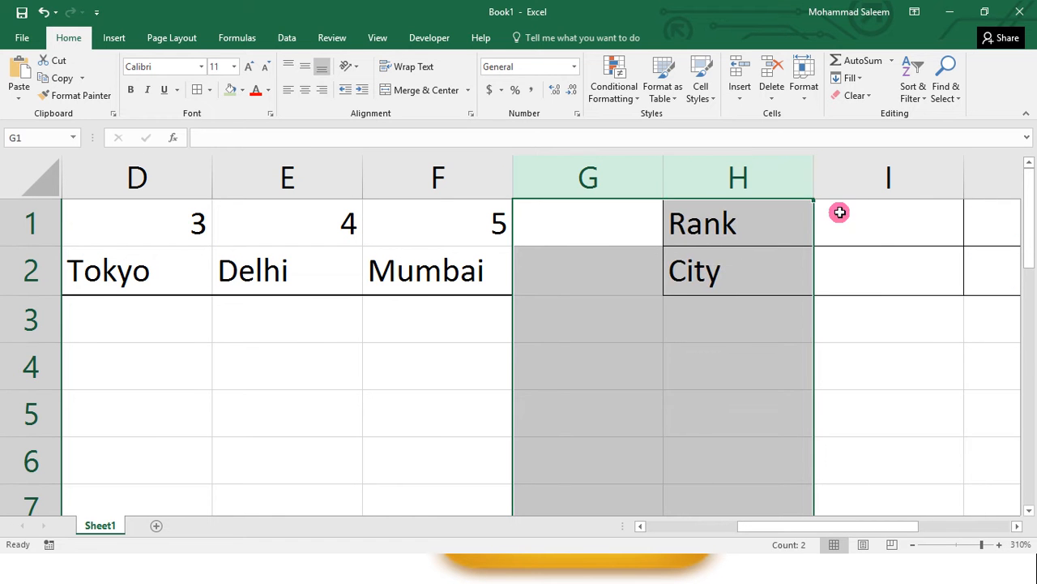
pyautogui.click(880, 198)
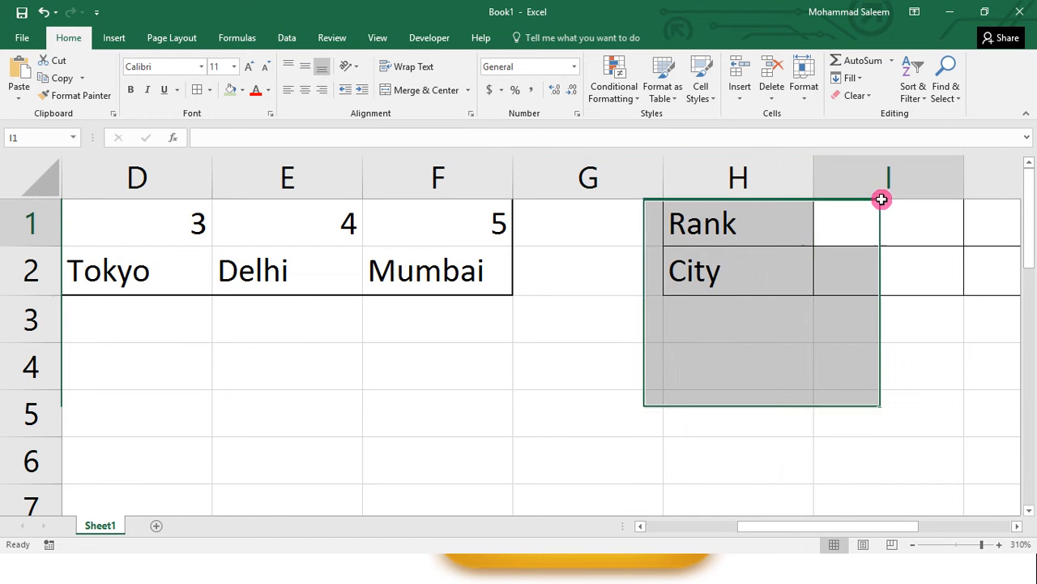
# - Review the rank and city table together with the second Rank and City block
pyautogui.click(976, 544)
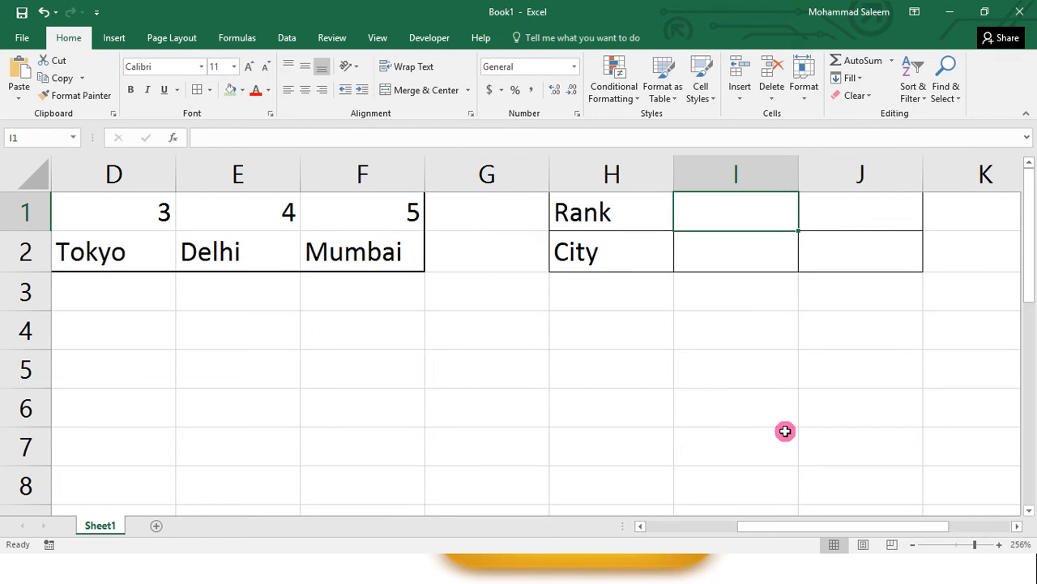
pyautogui.press('Left')
pyautogui.press('Left')
pyautogui.press('Left')
pyautogui.press('Left')
pyautogui.press('Left')
pyautogui.press('Left')
pyautogui.press('Left')
pyautogui.press('Right')
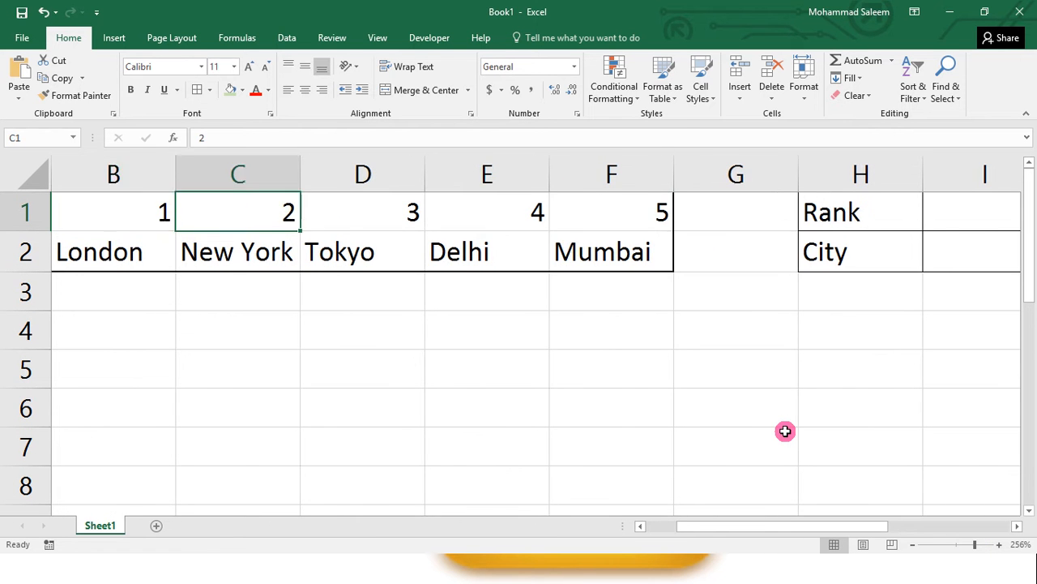
pyautogui.press('Left')
pyautogui.press('Left')
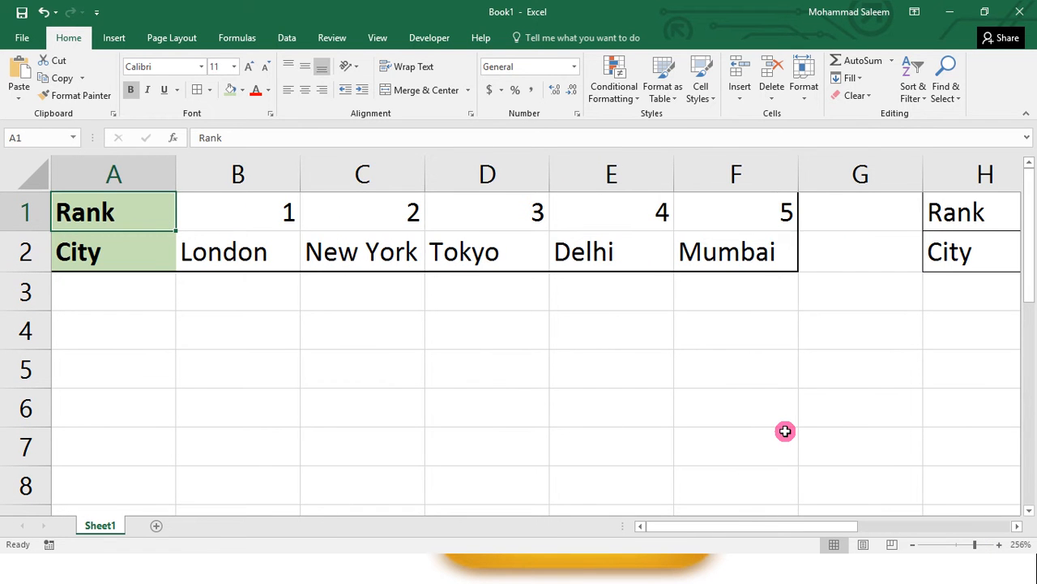
pyautogui.click(971, 545)
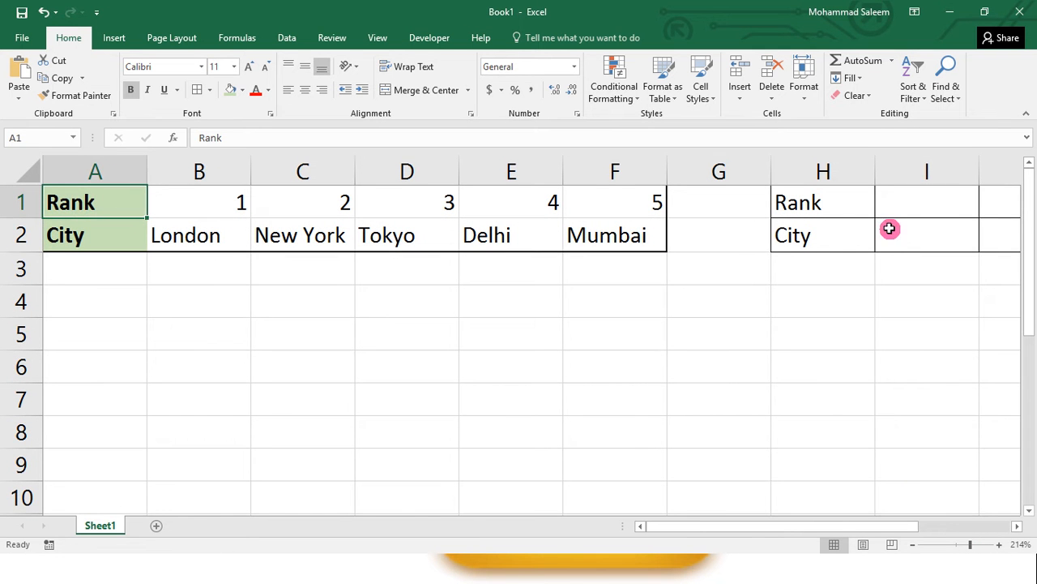
# - Enter the lookup ranks 1 in cell I1 and 5 in cell J1 of the second block
pyautogui.click(896, 199)
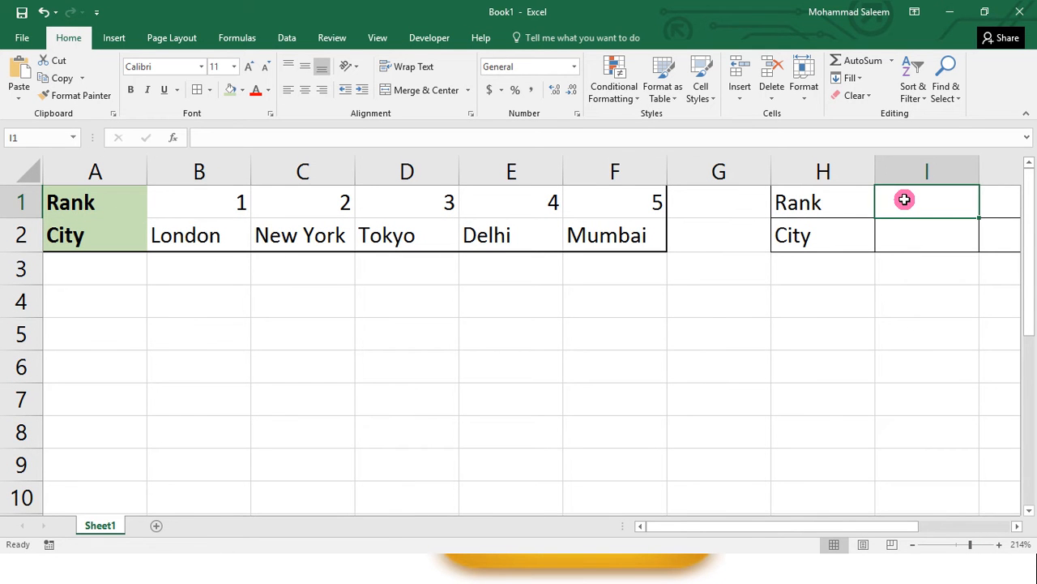
pyautogui.press('Left')
pyautogui.press('Left')
pyautogui.press('Right')
pyautogui.press('Right')
pyautogui.press('Right')
pyautogui.press('Left')
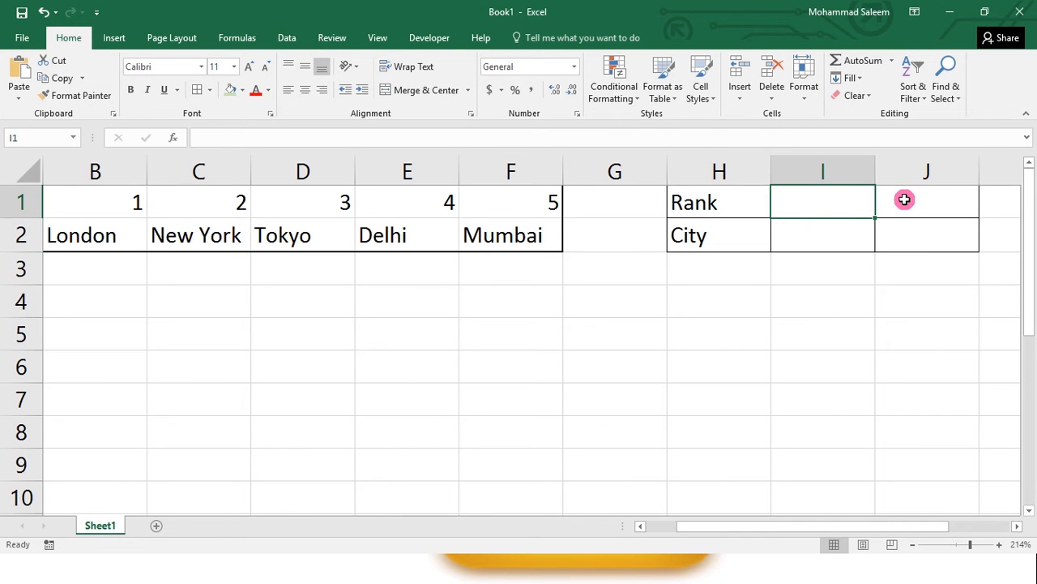
pyautogui.write('2')
pyautogui.press('Tab')
pyautogui.write('5')
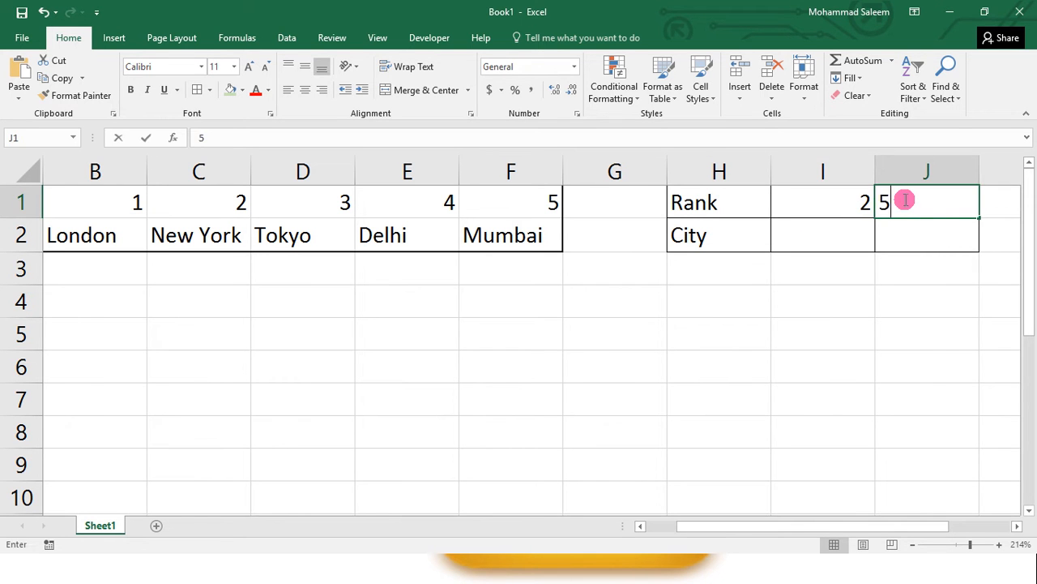
pyautogui.press('Left')
pyautogui.write('1')
pyautogui.press('Tab')
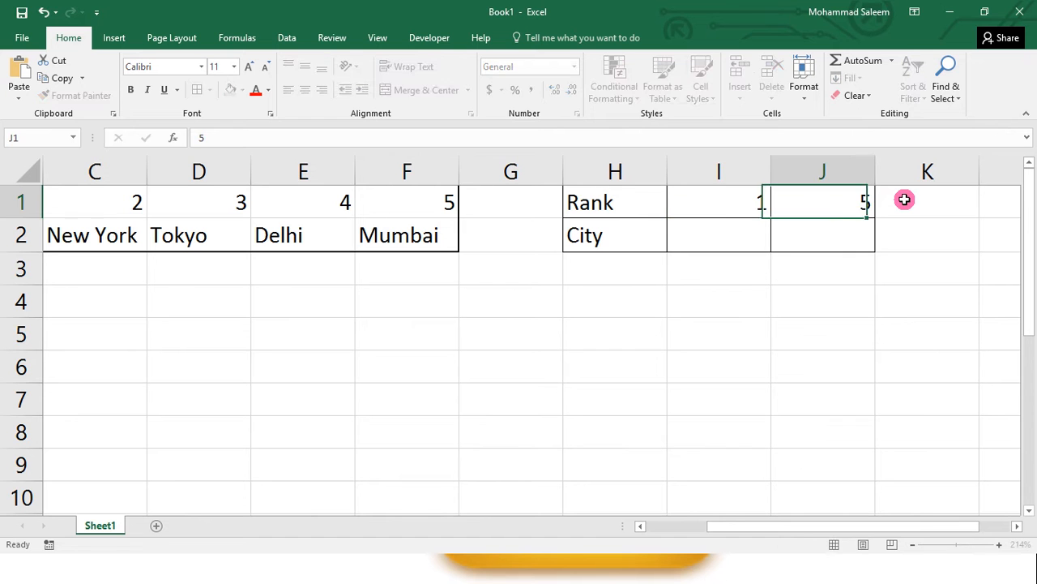
# - Compare the ranks in I1:J1 with the ranks and cities in the table A1:F2
pyautogui.press('Left')
pyautogui.press('Down')
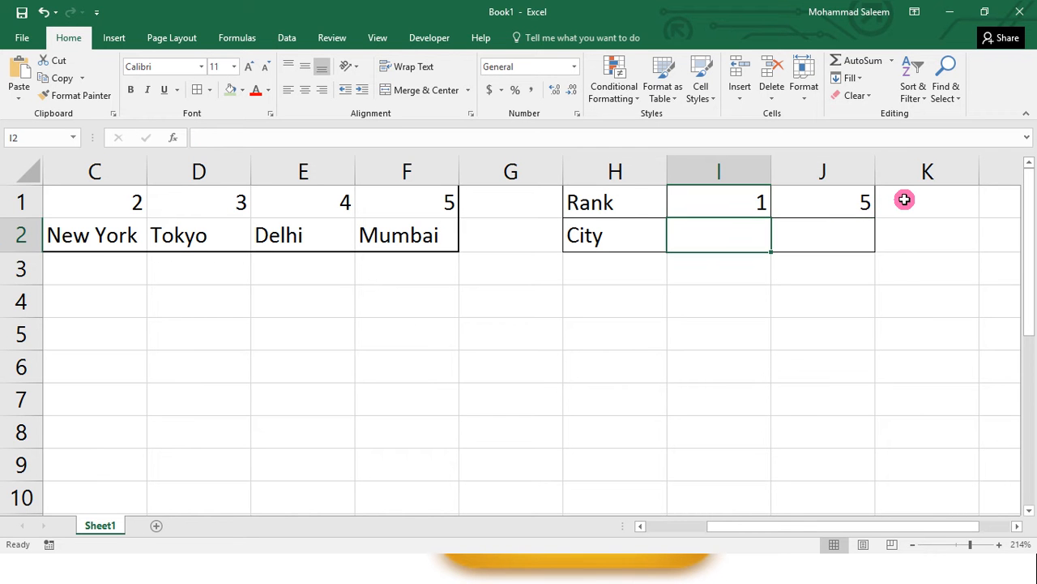
pyautogui.press('Left')
pyautogui.press('Left')
pyautogui.press('Left')
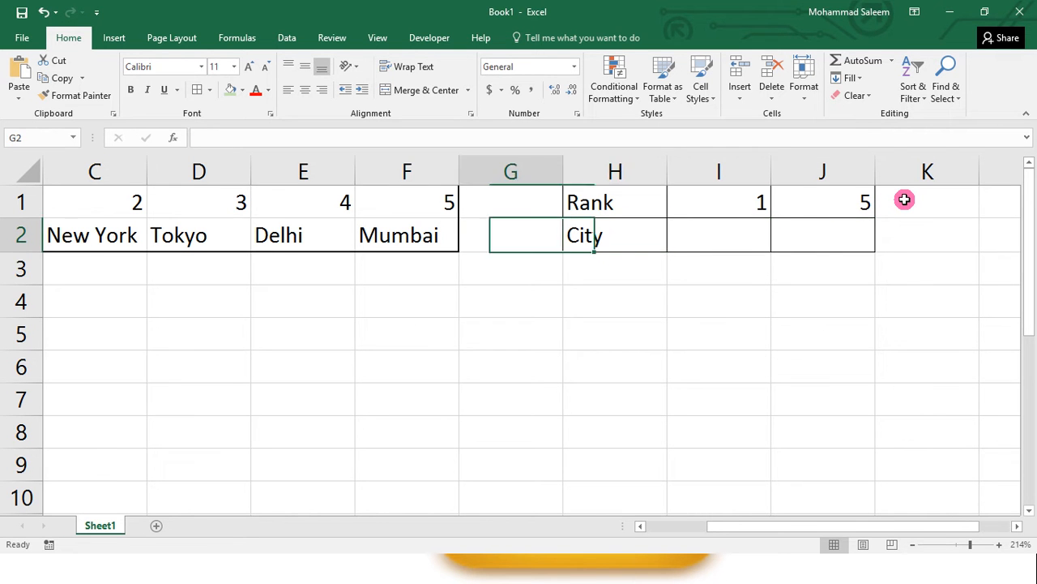
pyautogui.hotkey('ctrl', 'Left')
pyautogui.press('Up')
pyautogui.press('Right')
pyautogui.press('Right')
pyautogui.press('Right')
pyautogui.press('Right')
pyautogui.press('Right')
pyautogui.press('Right')
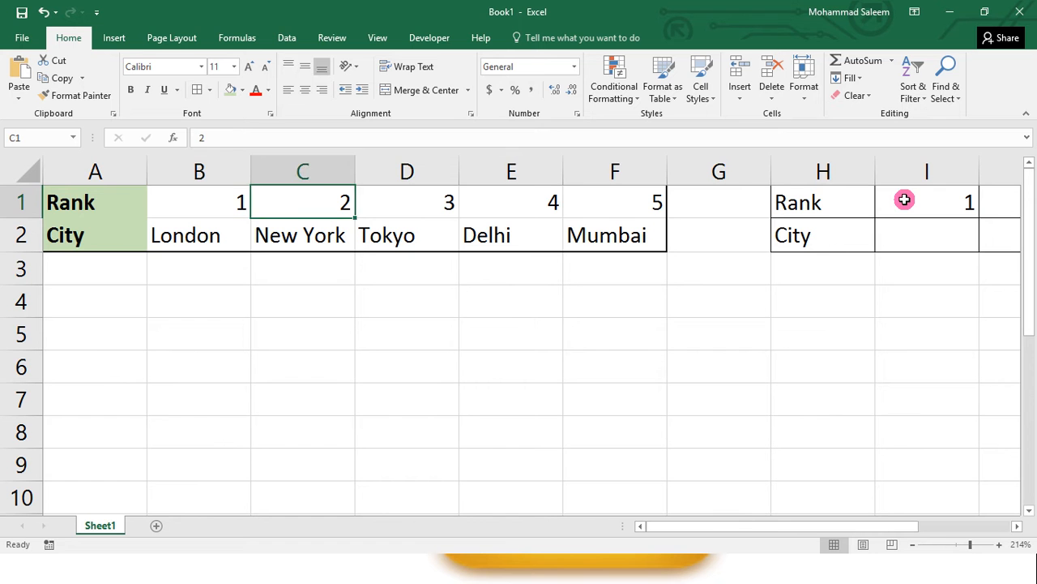
pyautogui.press('Right')
pyautogui.press('Right')
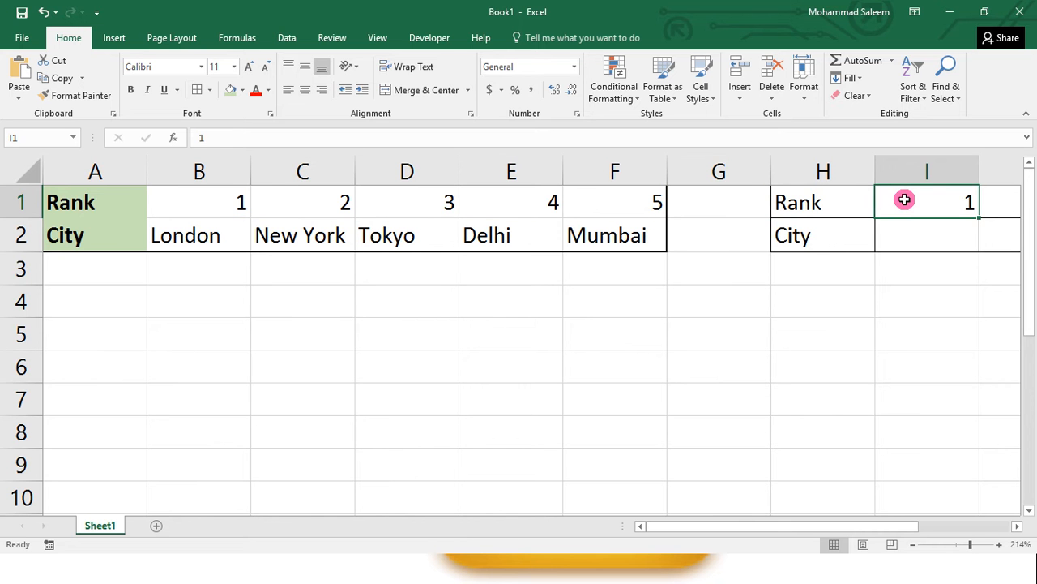
pyautogui.press('Right')
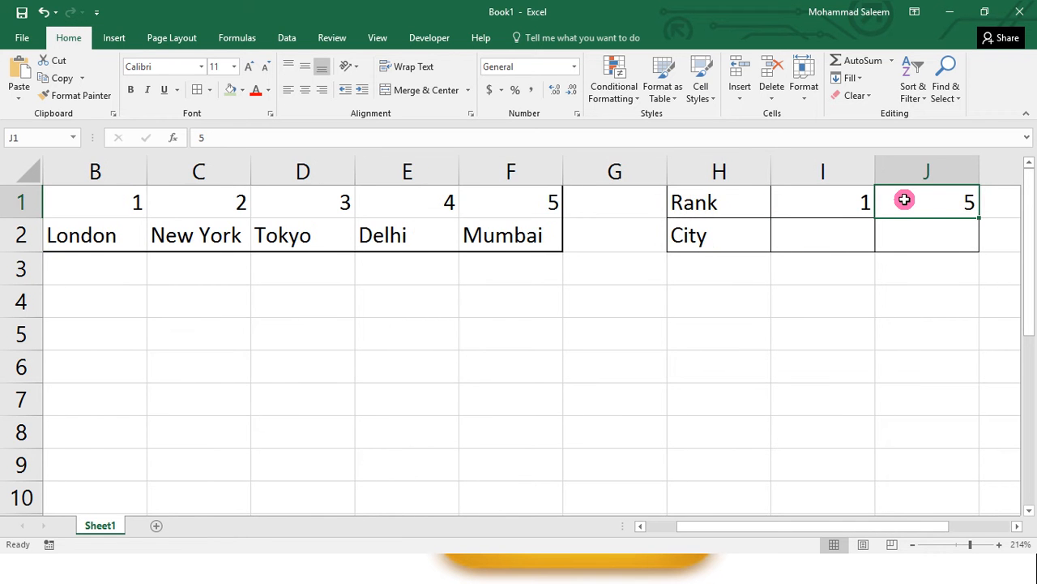
pyautogui.press('Left')
pyautogui.press('Left')
pyautogui.press('Left')
pyautogui.press('Left')
pyautogui.press('Left')
pyautogui.press('Left')
pyautogui.press('Left')
pyautogui.press('Left')
pyautogui.press('Left')
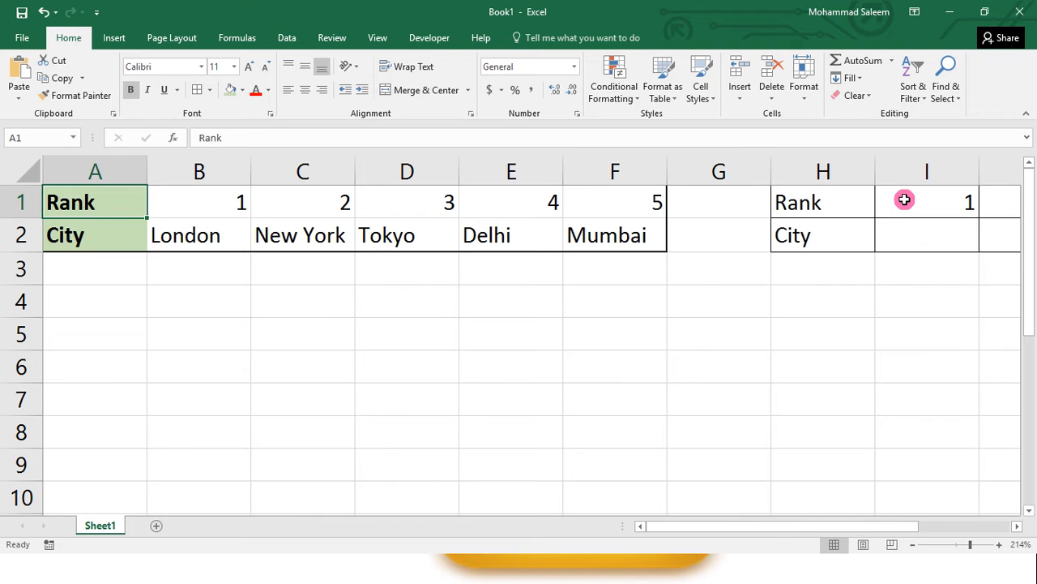
pyautogui.press('Right')
pyautogui.hotkey('ctrl', 'Right')
pyautogui.hotkey('ctrl', 'Right')
pyautogui.hotkey('ctrl', 'Right')
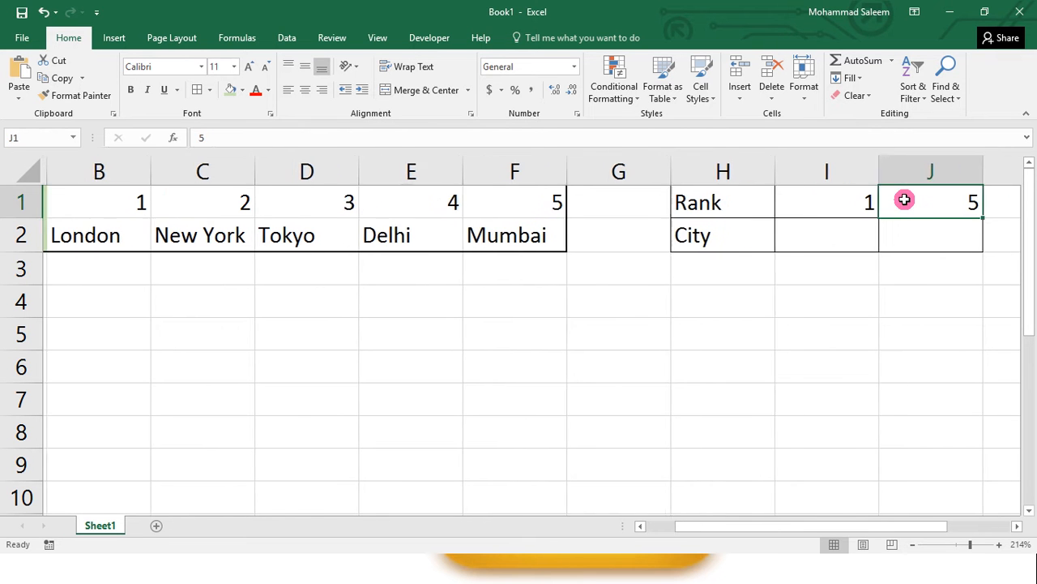
# - Make the Rank and City labels in H1:H2 bold
pyautogui.hotkey('ctrl', 'Left')
pyautogui.press('Down')
pyautogui.press('Up')
pyautogui.hotkey('shift', 'Down')
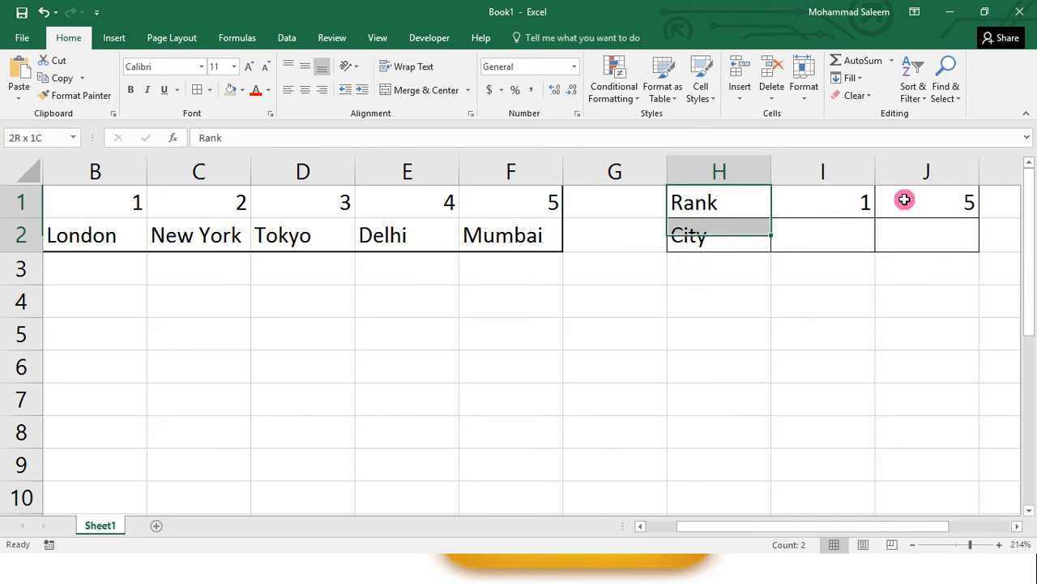
pyautogui.hotkey('ctrl', 'b')
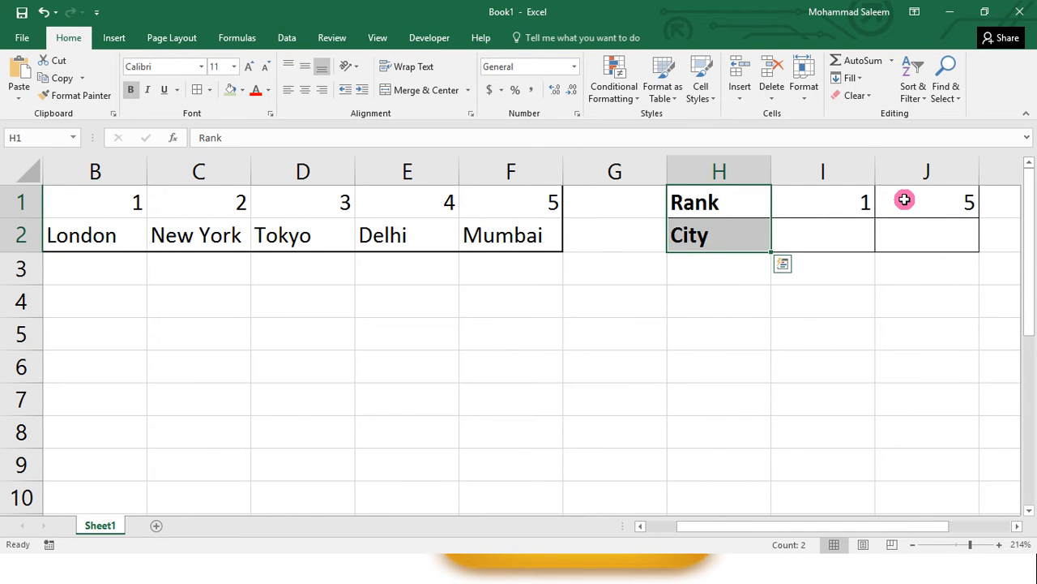
pyautogui.press('Left')
pyautogui.hotkey('ctrl', 'Left')
pyautogui.hotkey('ctrl', 'Left')
pyautogui.press('Right')
pyautogui.hotkey('ctrl', 'Right')
pyautogui.hotkey('ctrl', 'Right')
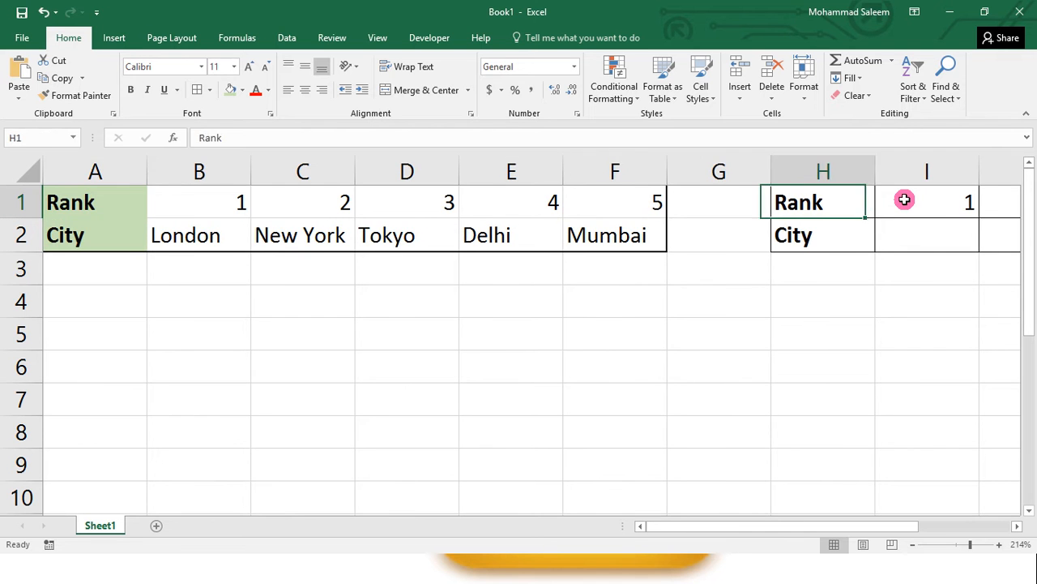
pyautogui.hotkey('ctrl', 'Right')
pyautogui.press('Right')
pyautogui.press('Left')
# - Start an HLOOKUP formula in cell I2 with cell I1 as the lookup value
pyautogui.press('Left')
pyautogui.press('Down')
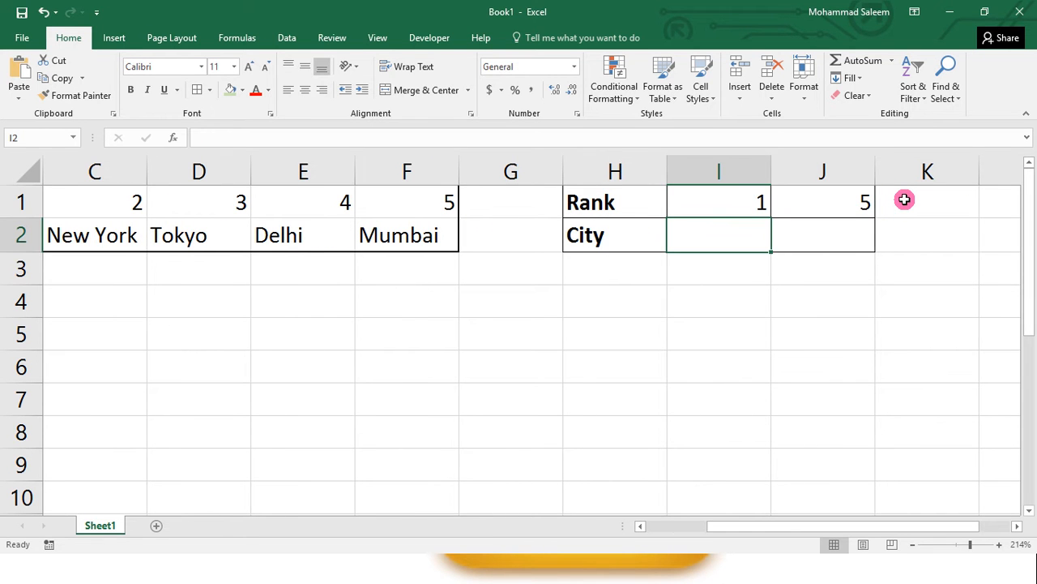
pyautogui.write('=hloo')
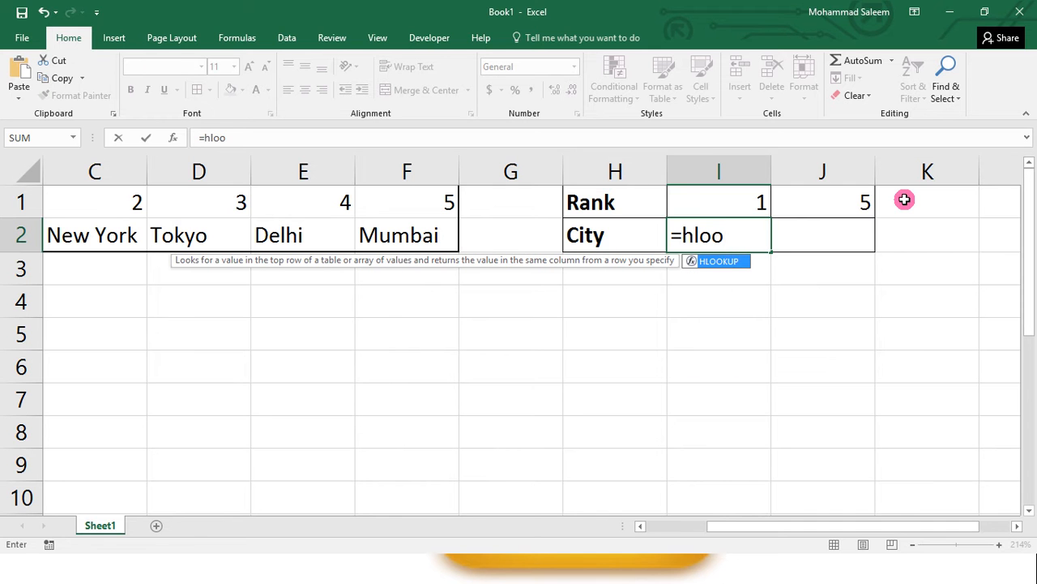
pyautogui.write('kup')
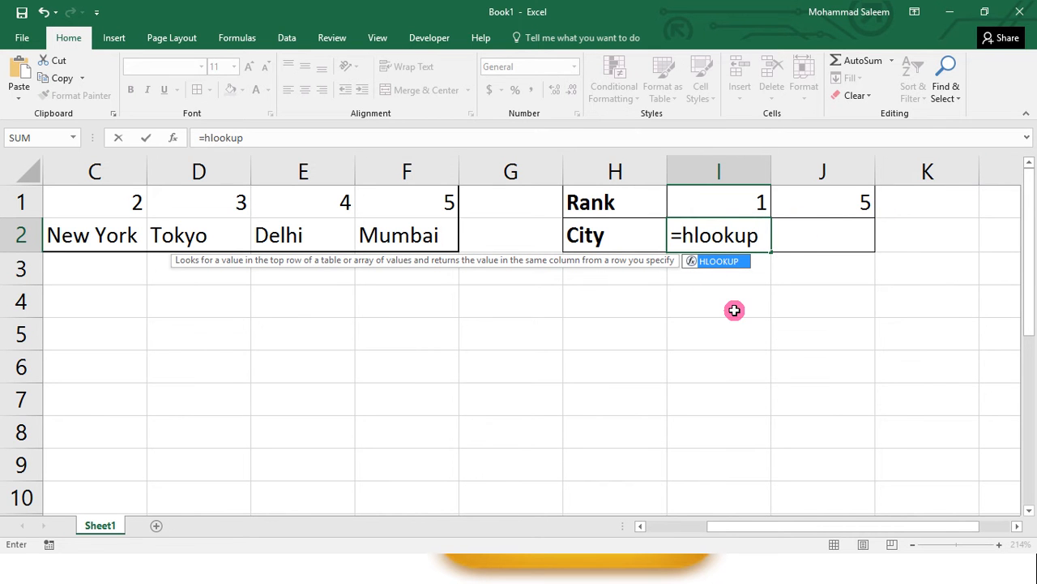
pyautogui.write('(')
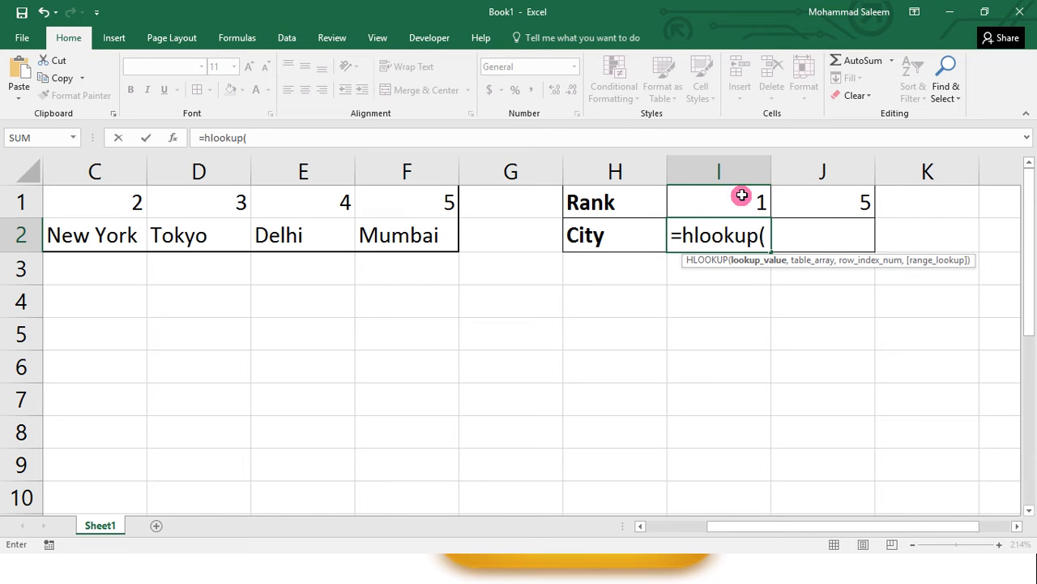
pyautogui.click(708, 200)
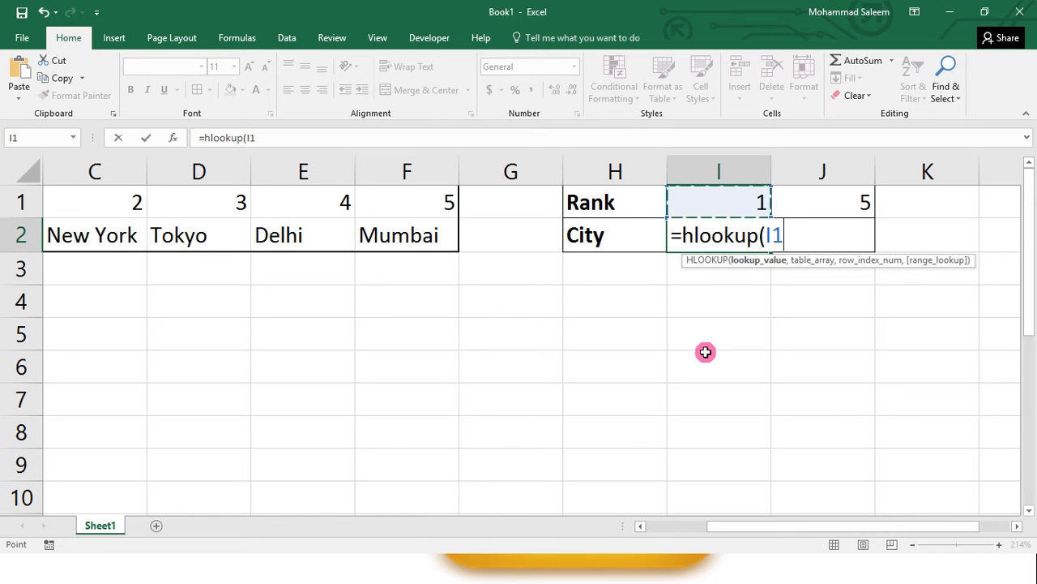
pyautogui.write(',')
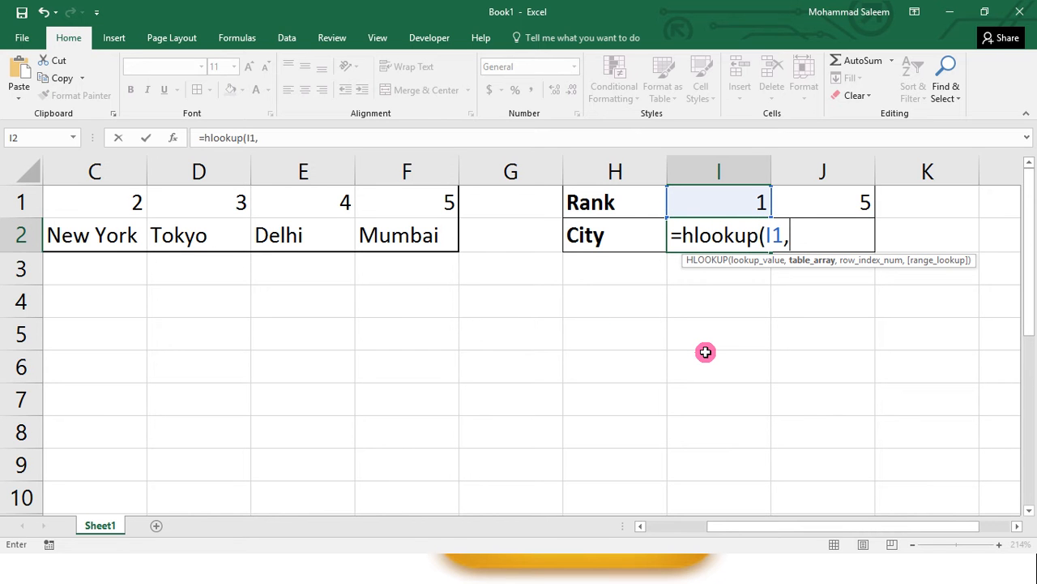
pyautogui.press('BackSpace')
pyautogui.write(',')
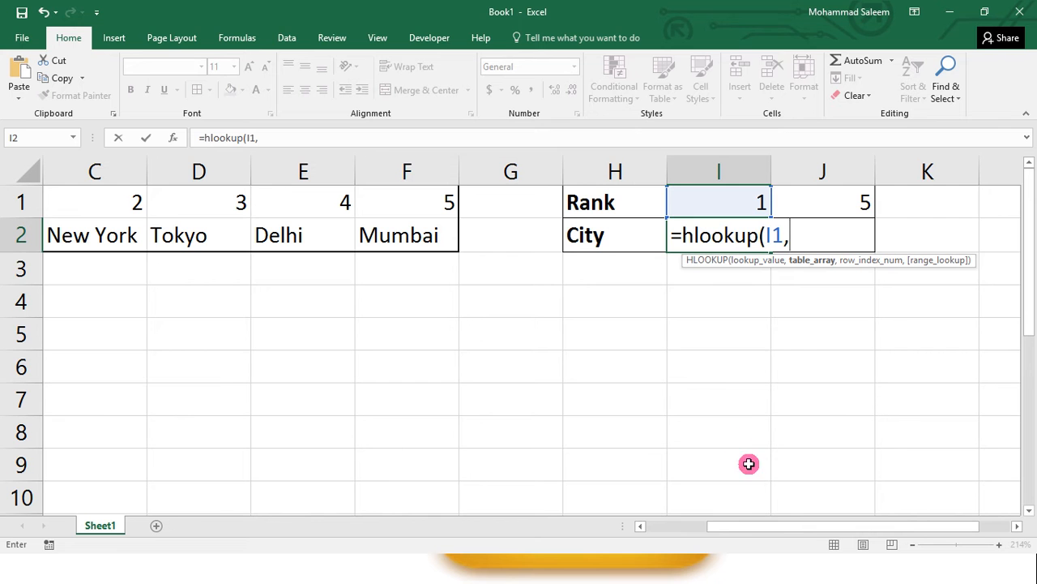
# - Try the range A1:F2 as the table array of the HLOOKUP formula
pyautogui.moveTo(741, 527); pyautogui.dragTo(624, 526)
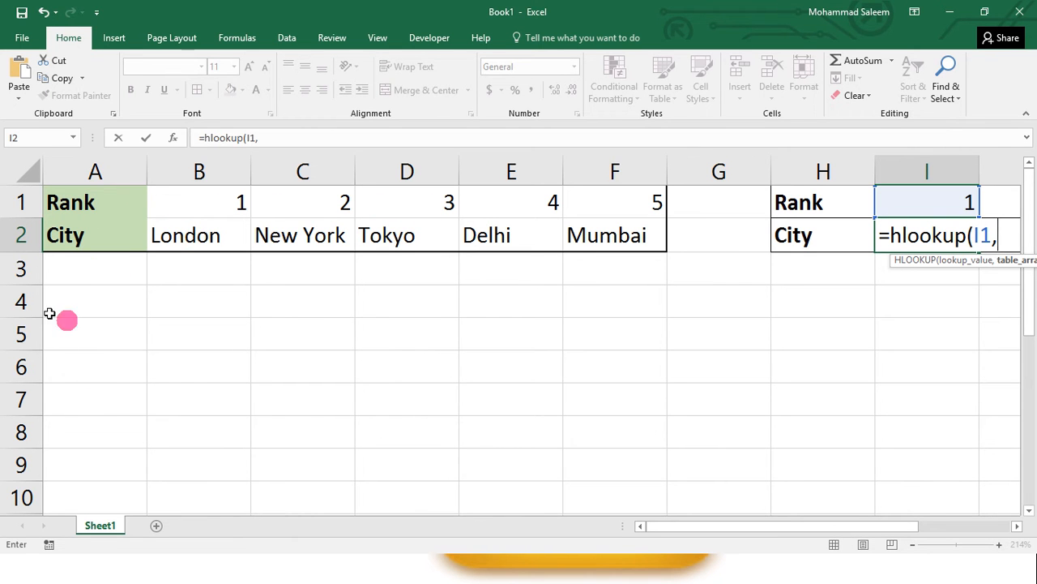
pyautogui.click(19, 204)
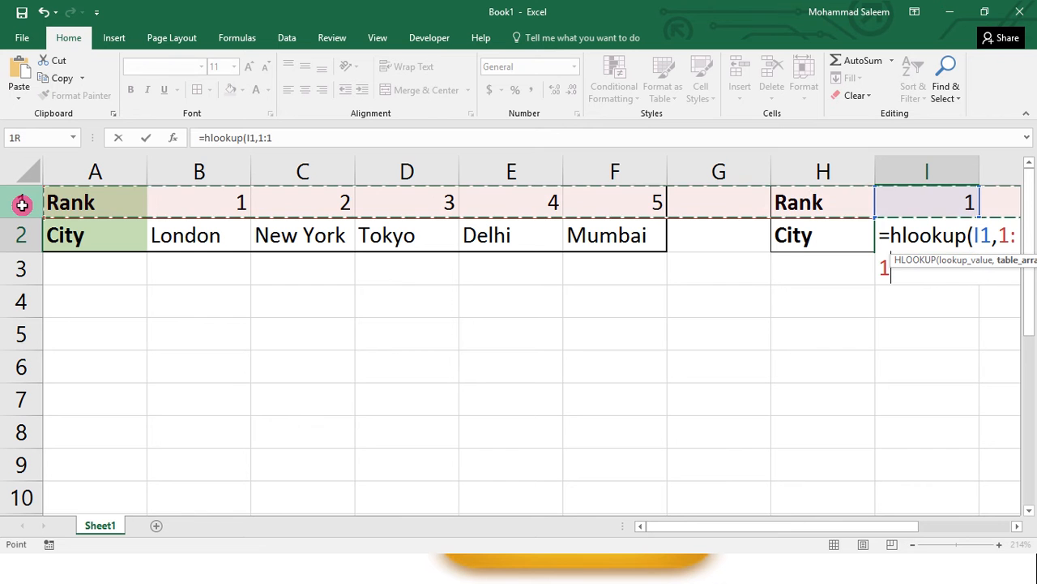
pyautogui.moveTo(20, 215); pyautogui.dragTo(14, 228)
pyautogui.click(85, 204)
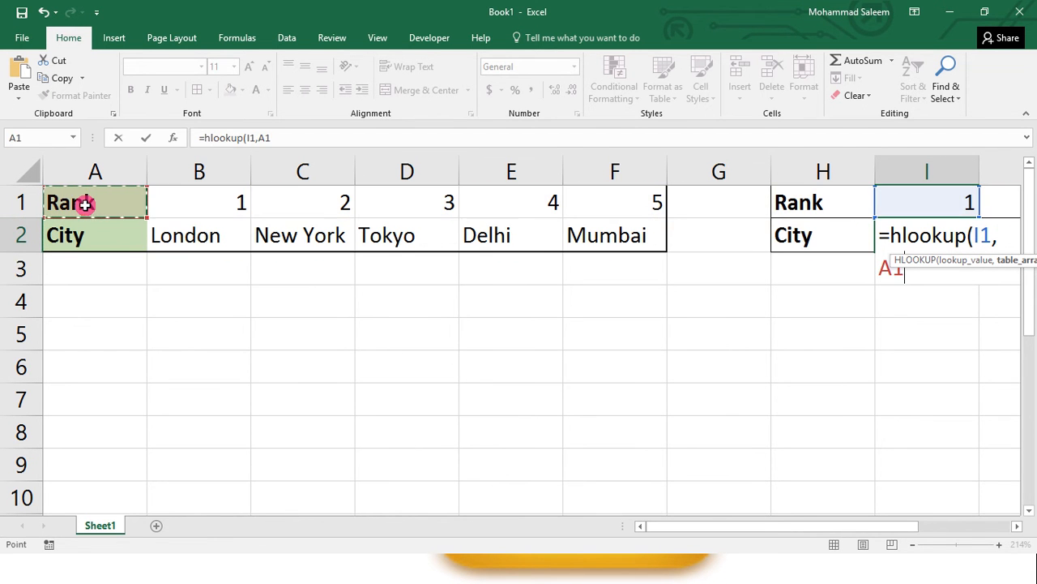
pyautogui.hotkey('shift', 'Right')
pyautogui.hotkey('shift', 'Right')
pyautogui.hotkey('shift', 'Right')
pyautogui.hotkey('shift', 'Right')
pyautogui.hotkey('shift', 'Right')
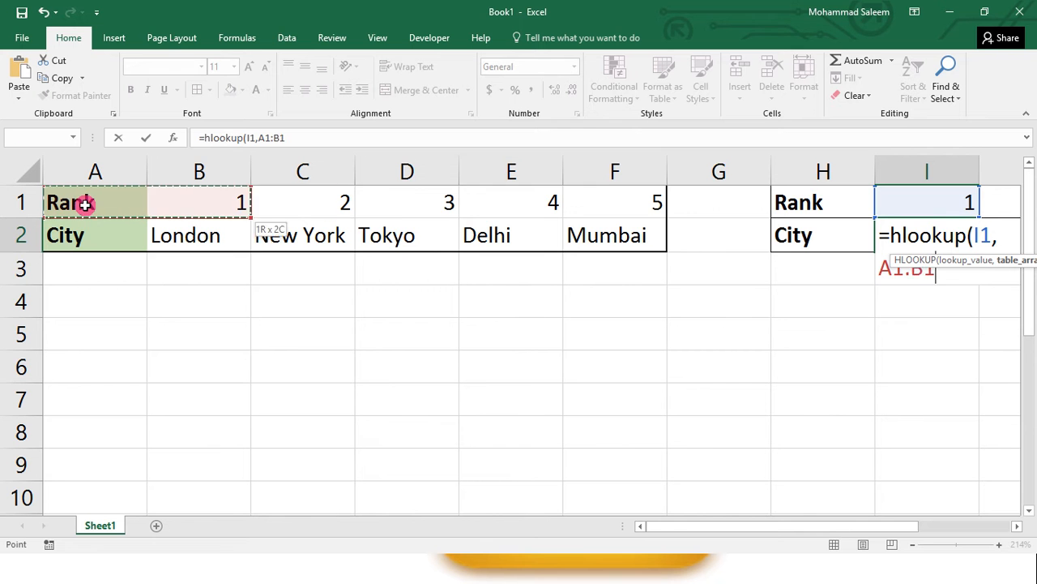
pyautogui.hotkey('shift', 'Down')
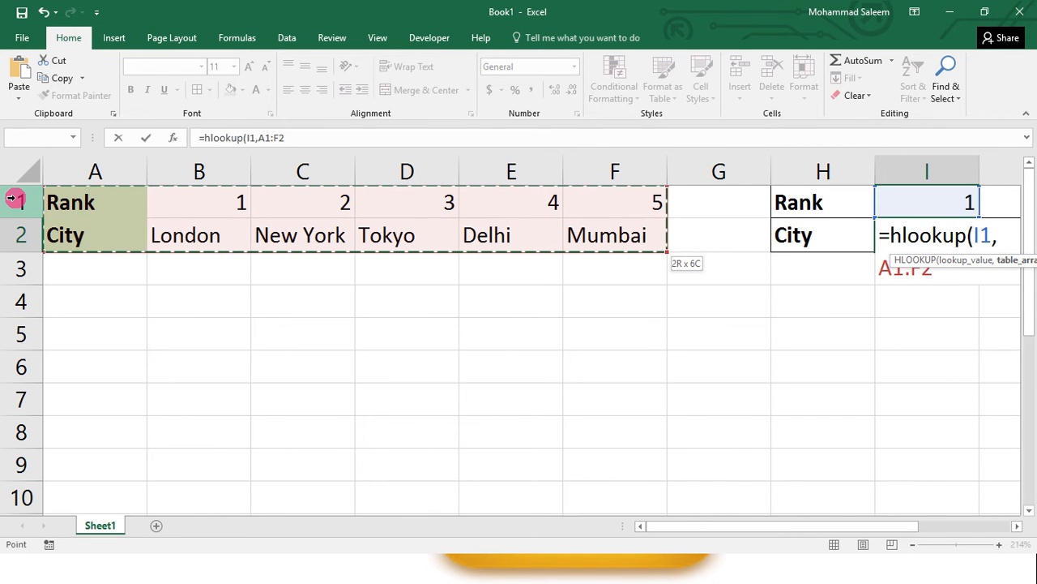
# - Set the HLOOKUP table array to the entire rows 1:2
pyautogui.moveTo(13, 199); pyautogui.dragTo(10, 229)
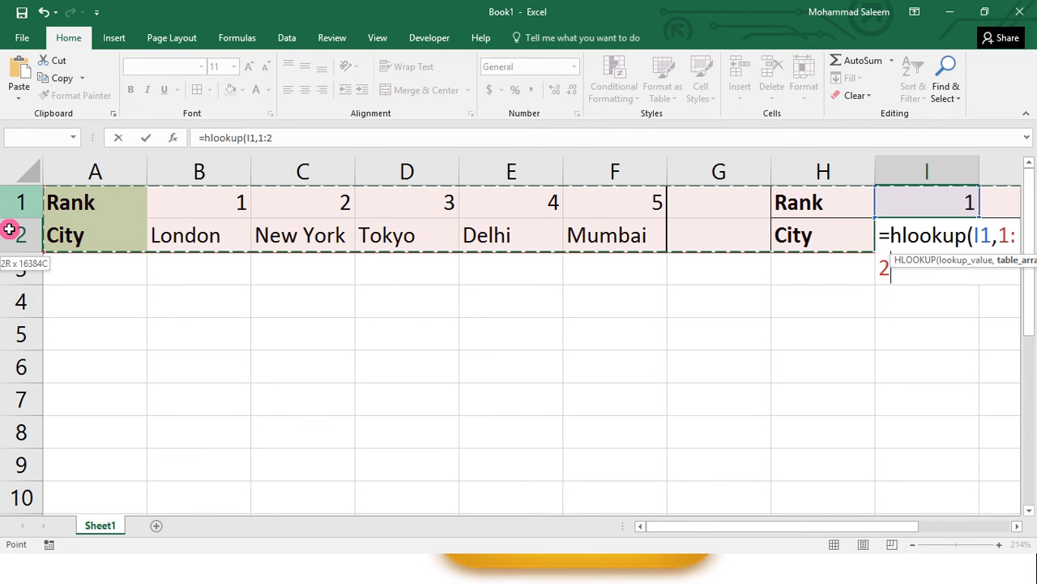
pyautogui.moveTo(7, 245)
pyautogui.mouseDown()
pyautogui.moveTo(7, 339)
pyautogui.moveTo(4, 235)
pyautogui.mouseUp()
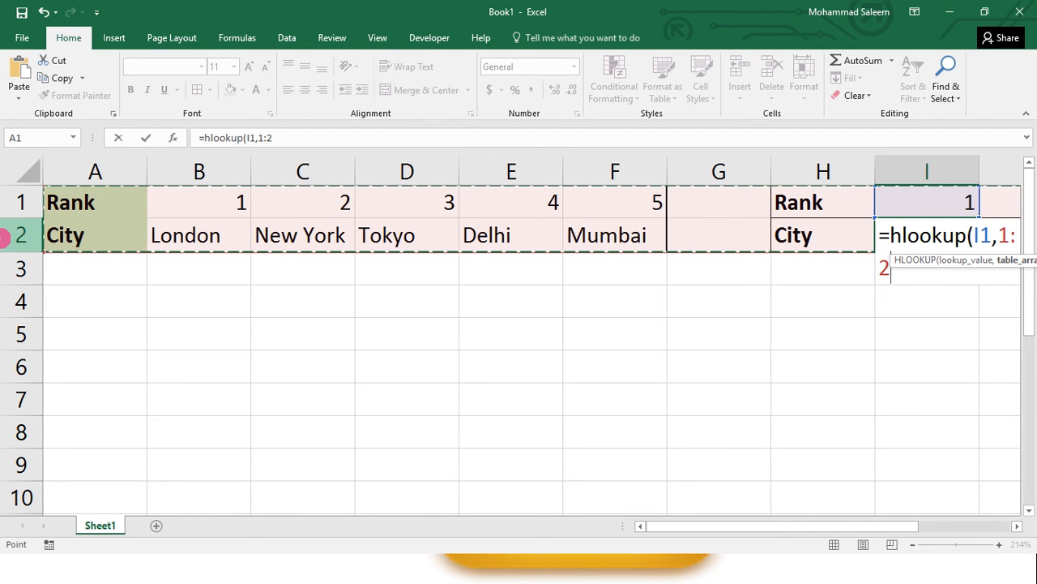
# - Set the row index number of the HLOOKUP formula in I2 to 2
pyautogui.write(',')
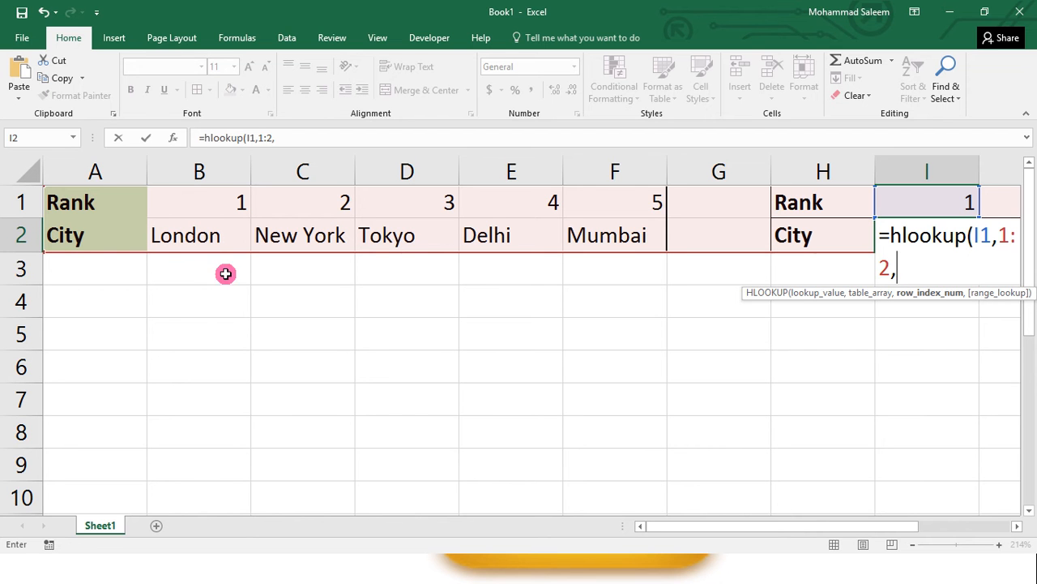
pyautogui.write('2')
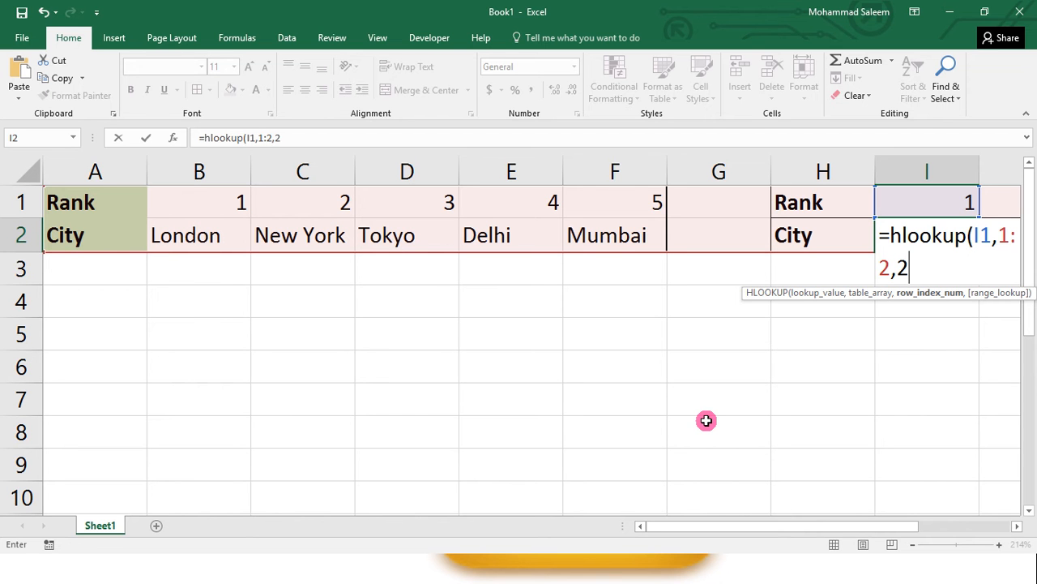
pyautogui.write(',')
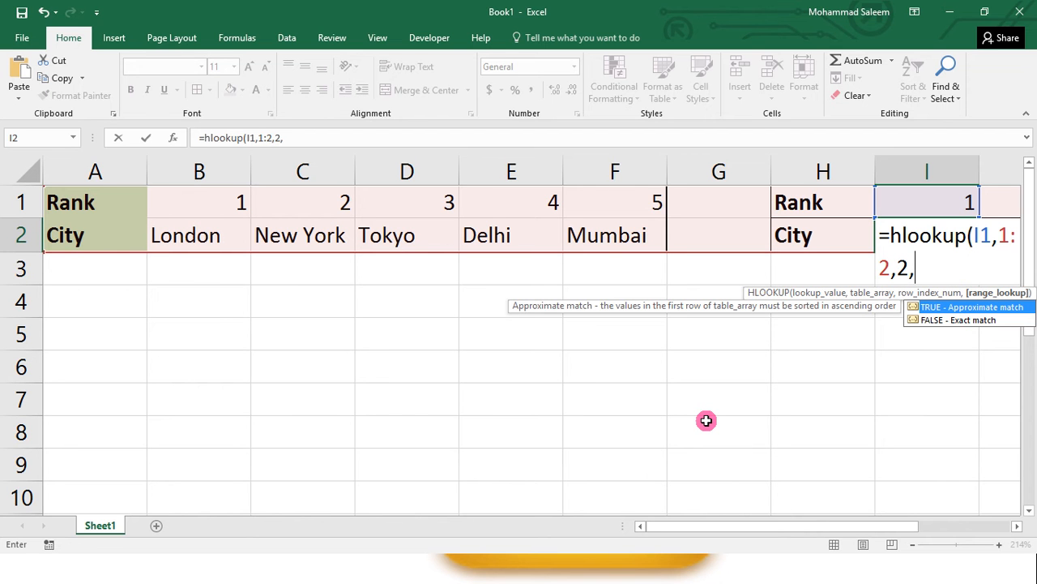
pyautogui.write('false')
pyautogui.press('BackSpace')
pyautogui.press('BackSpace')
pyautogui.press('BackSpace')
pyautogui.press('BackSpace')
pyautogui.press('BackSpace')
# - Set the HLOOKUP range lookup to 0 for an exact match and complete the formula in I2
pyautogui.write('0')
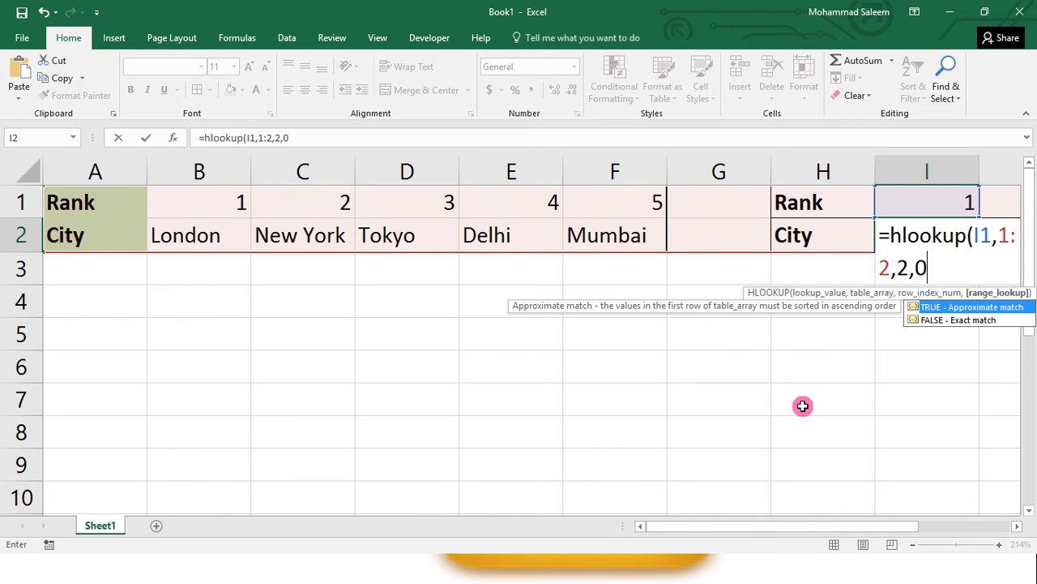
pyautogui.write(')')
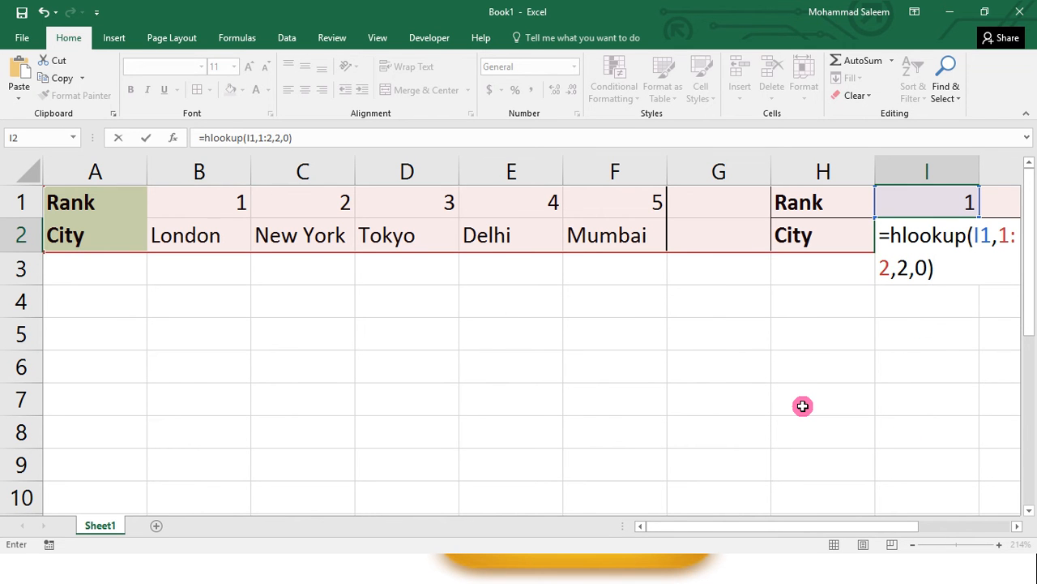
pyautogui.press('Return')
# - Check the HLOOKUP formula and its result in I2 against the rank 1 column of the source table
pyautogui.press('Up')
pyautogui.press('Up')
pyautogui.press('Right')
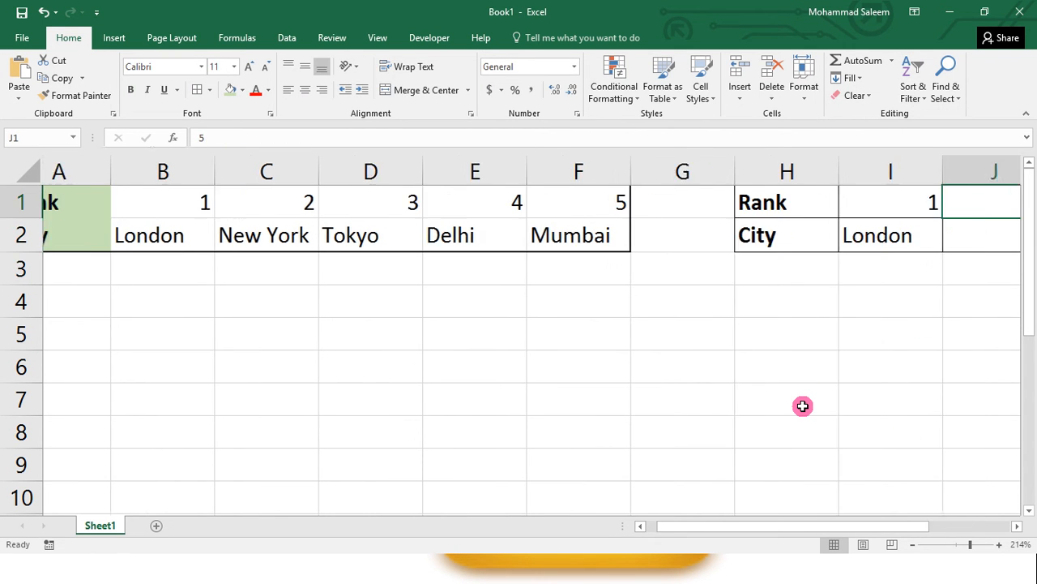
pyautogui.press('Left')
pyautogui.press('Down')
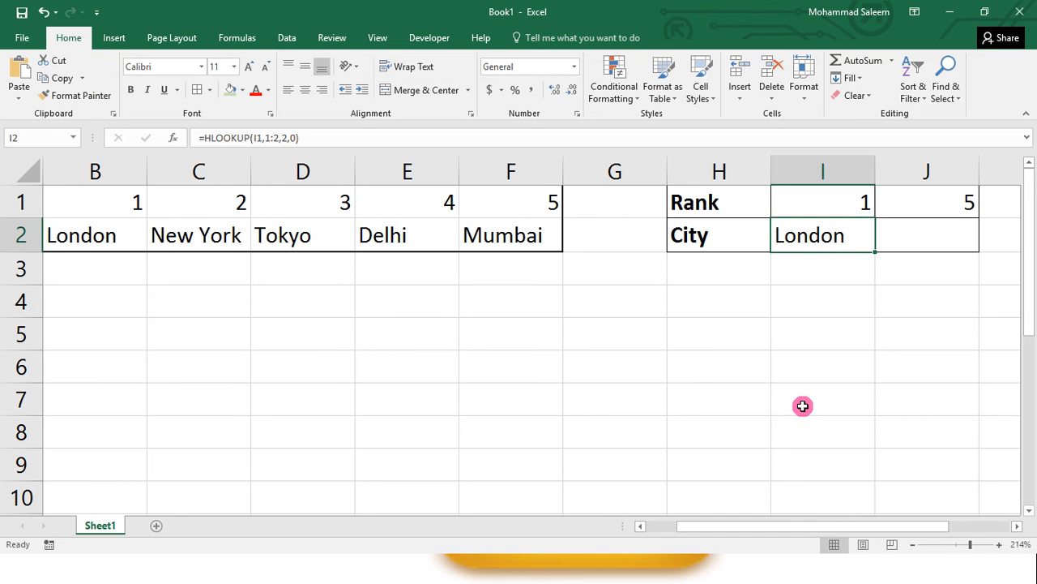
pyautogui.press('Up')
pyautogui.press('Left')
pyautogui.press('Home')
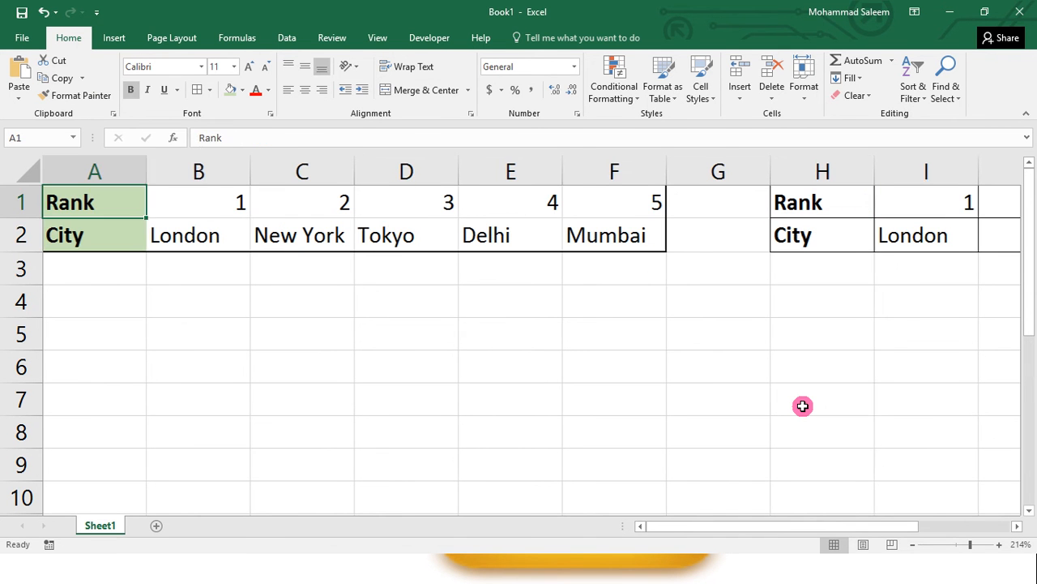
pyautogui.press('Down')
pyautogui.press('Right')
pyautogui.press('Up')
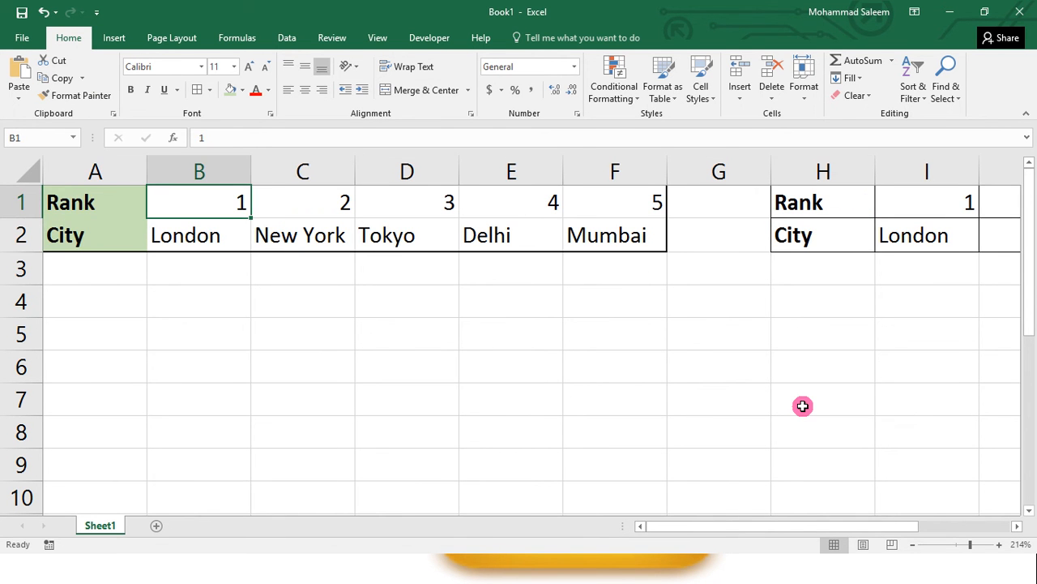
pyautogui.press('Right')
pyautogui.press('Right')
pyautogui.press('Right')
pyautogui.press('Right')
pyautogui.press('Right')
pyautogui.press('Right')
pyautogui.press('Right')
pyautogui.press('Right')
pyautogui.press('Right')
pyautogui.press('Right')
pyautogui.press('Right')
pyautogui.press('Left')
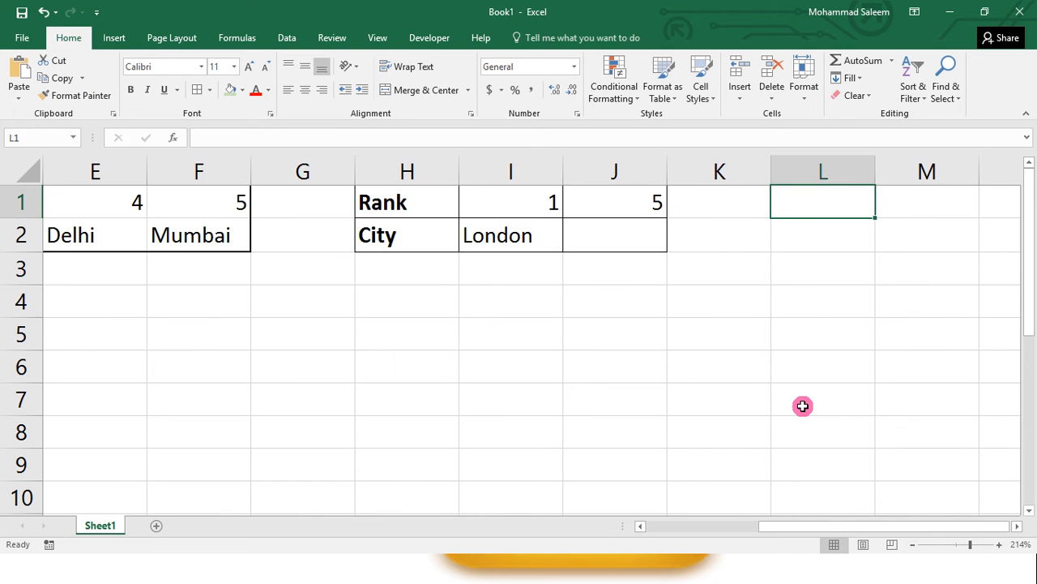
pyautogui.press('Left')
pyautogui.press('Left')
pyautogui.press('Left')
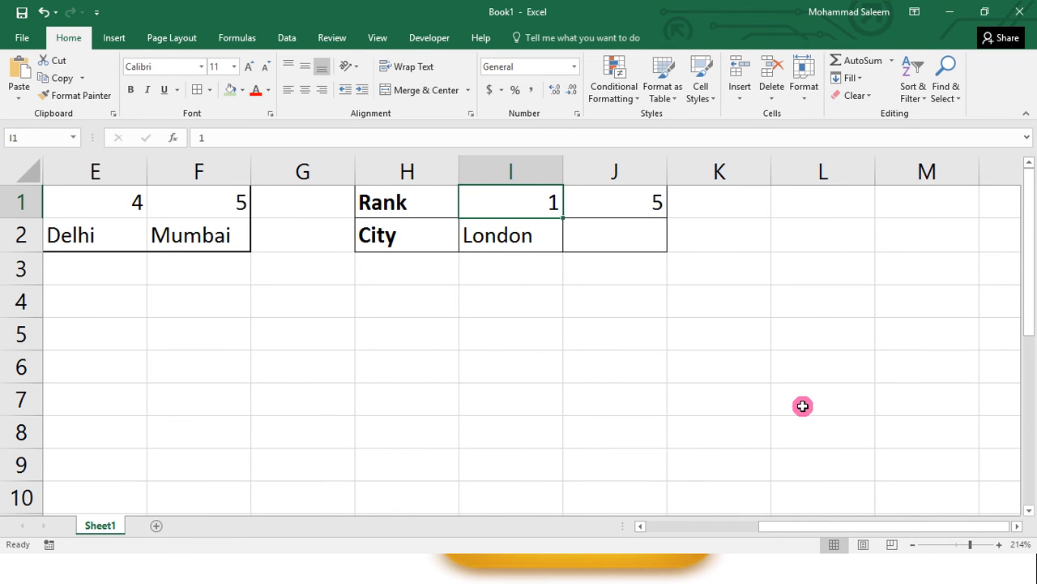
# - Copy the HLOOKUP formula from I2 into J2
pyautogui.press('Down')
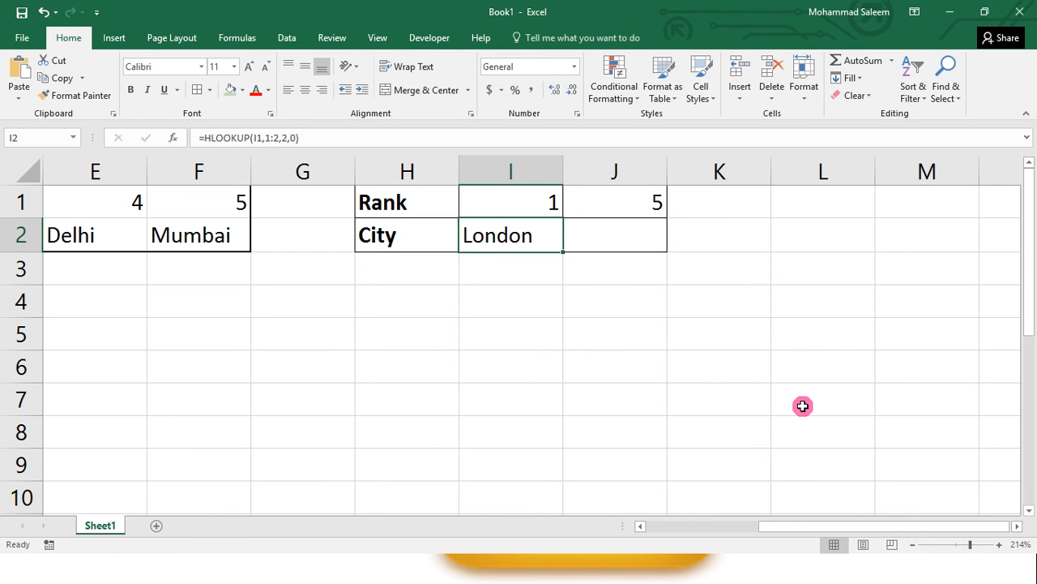
pyautogui.hotkey('ctrl', 'c')
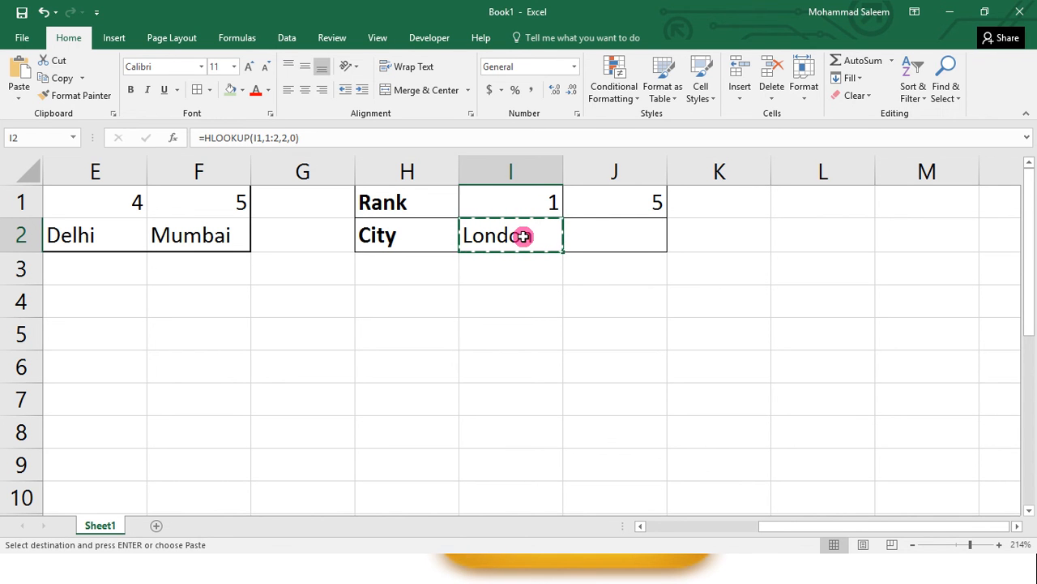
pyautogui.press('Right')
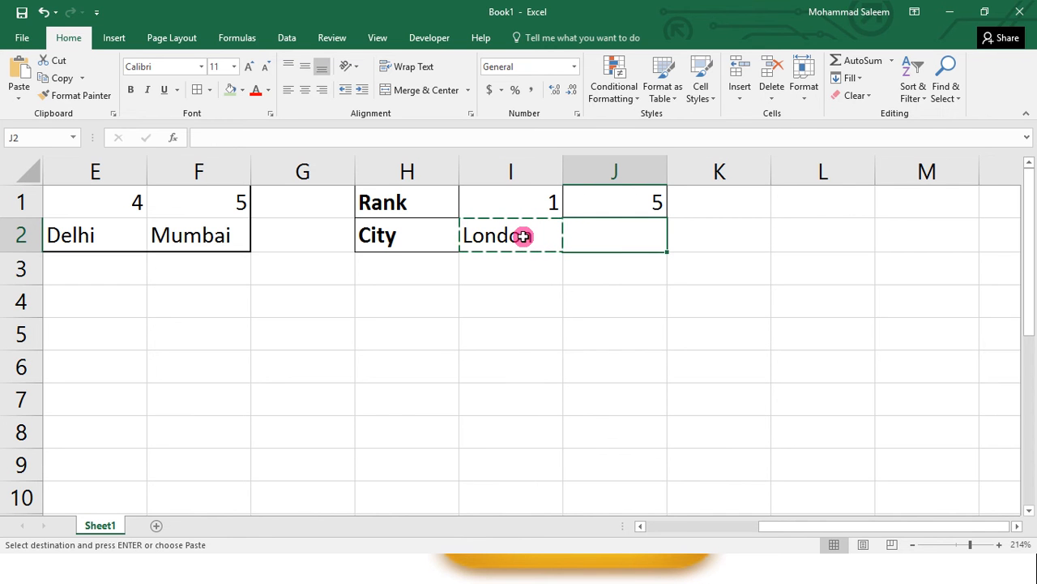
pyautogui.hotkey('ctrl', 'v')
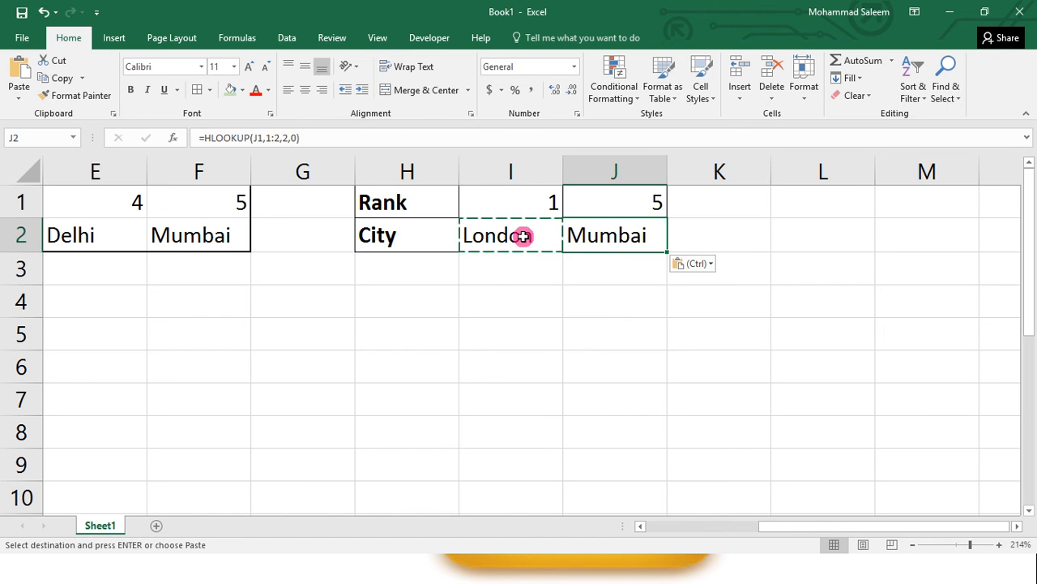
# - Compare the city returned in J2 with the rank 5 entry in F1:F2 of the source table
pyautogui.press('Right')
pyautogui.press('Left')
pyautogui.press('Left')
pyautogui.press('Left')
pyautogui.press('Left')
pyautogui.press('Left')
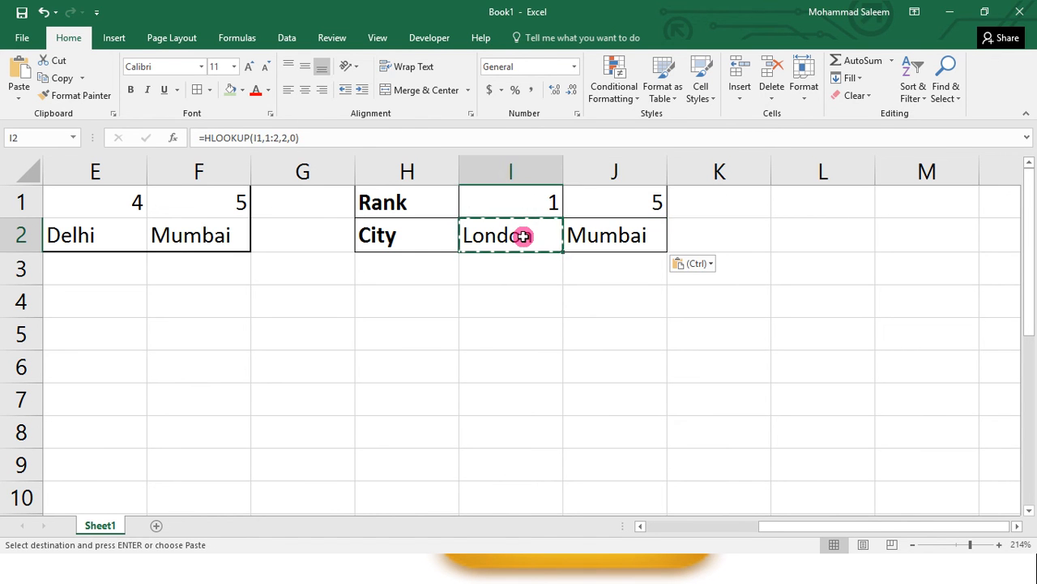
pyautogui.press('Up')
pyautogui.press('Down')
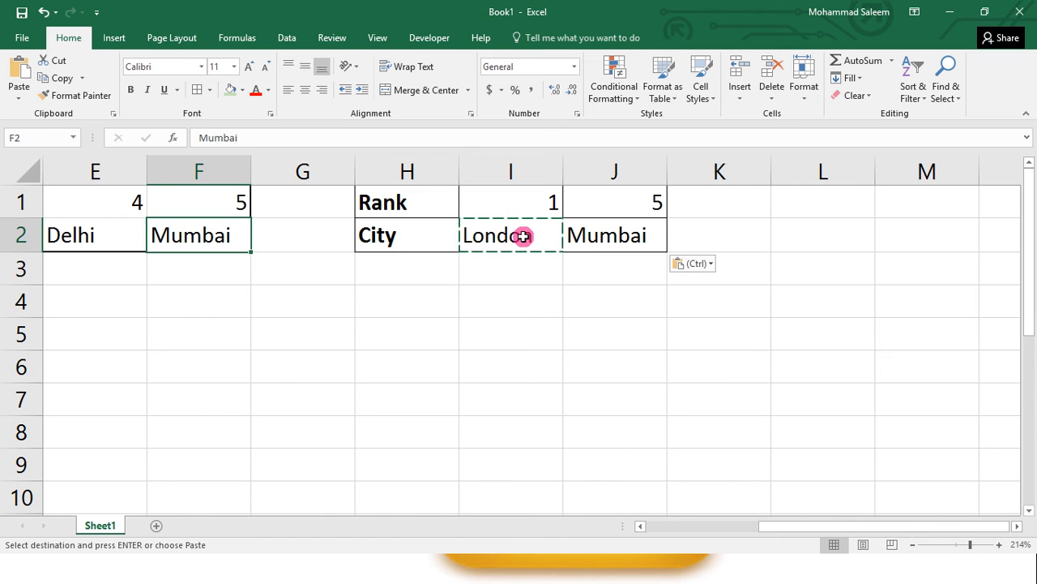
pyautogui.press('Up')
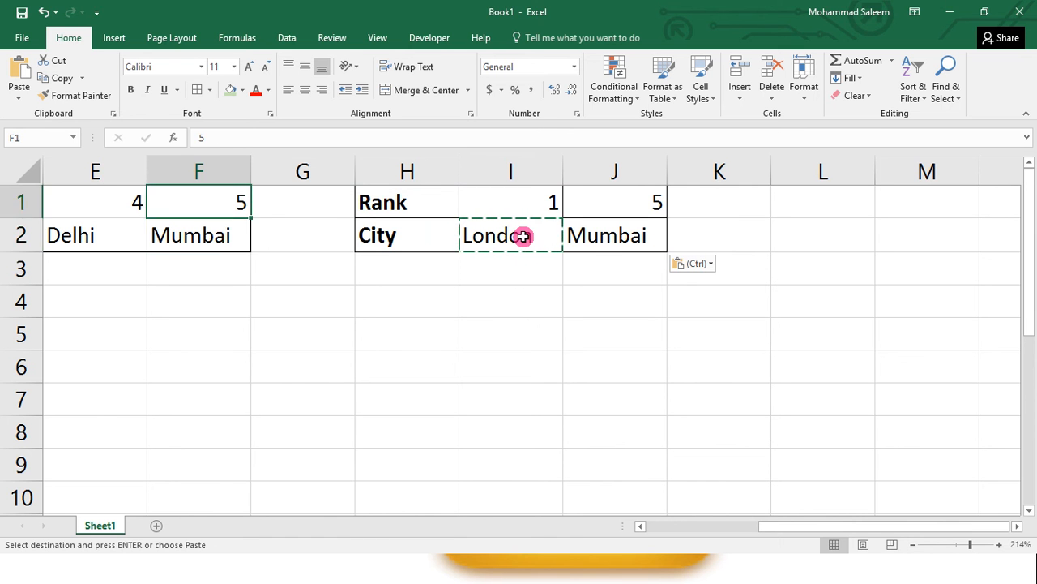
pyautogui.press('Down')
pyautogui.press('Up')
pyautogui.press('Down')
pyautogui.press('Up')
pyautogui.press('Right')
pyautogui.press('Right')
pyautogui.press('Right')
pyautogui.press('Right')
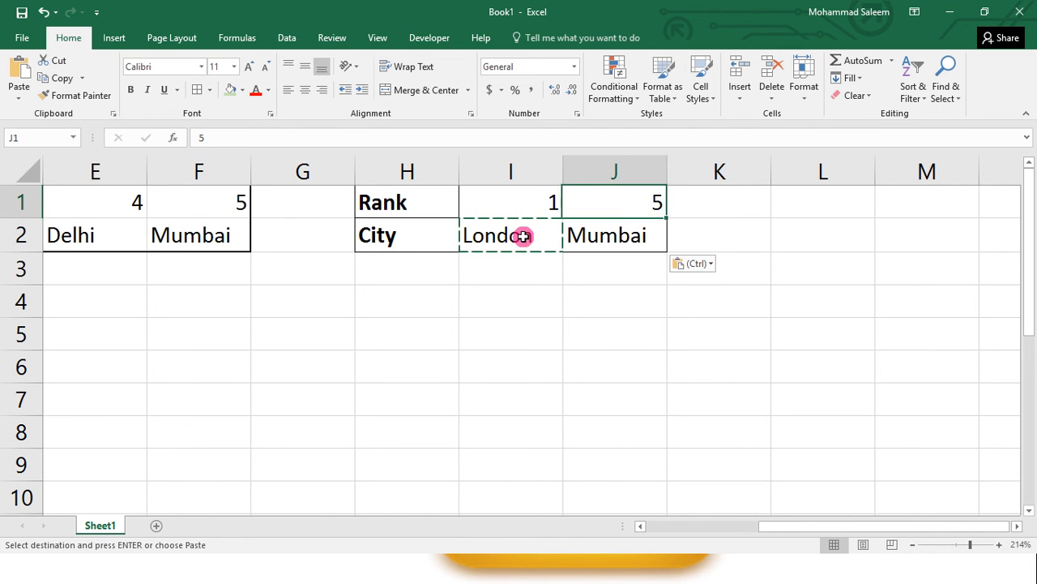
pyautogui.press('Right')
pyautogui.press('Down')
pyautogui.press('Left')
pyautogui.press('Up')
pyautogui.press('Left')
pyautogui.press('Left')
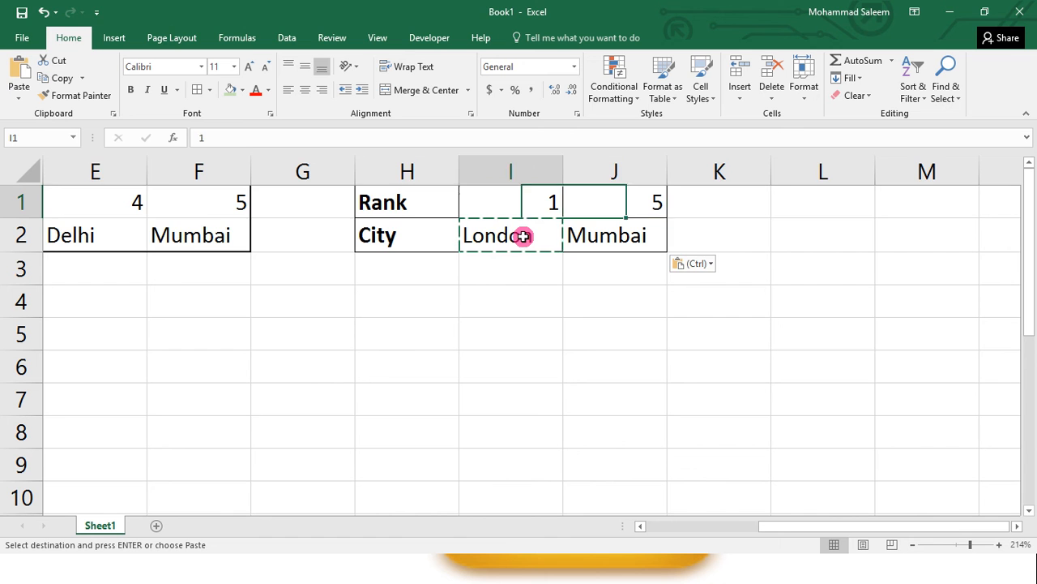
# - Review the horizontal rank-and-city table in A1:F2 alongside the lookup block in H1:J2
pyautogui.hotkey('ctrl', 'Home')
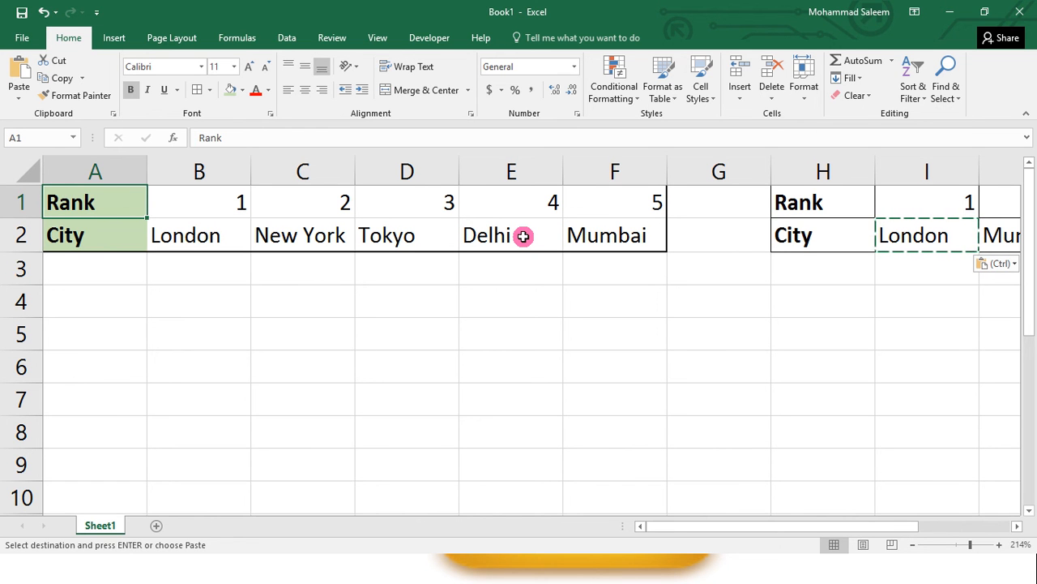
pyautogui.press('Right')
pyautogui.press('Right')
pyautogui.press('Right')
pyautogui.press('Right')
pyautogui.press('Right')
pyautogui.press('Right')
pyautogui.press('Right')
pyautogui.press('Right')
pyautogui.press('Right')
pyautogui.press('Right')
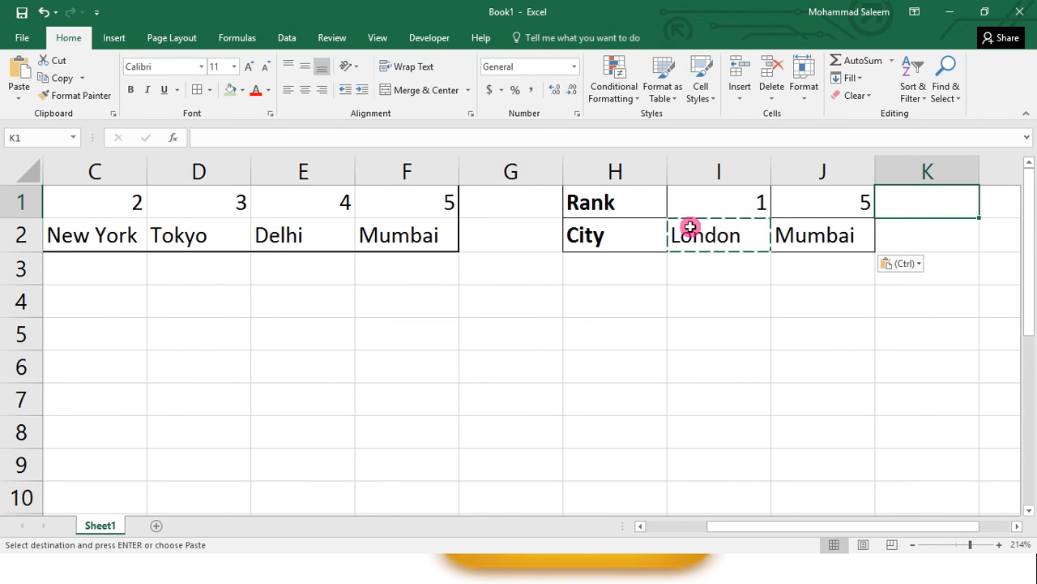
pyautogui.press('Left')
pyautogui.press('Left')
pyautogui.press('Left')
pyautogui.press('Left')
pyautogui.press('Left')
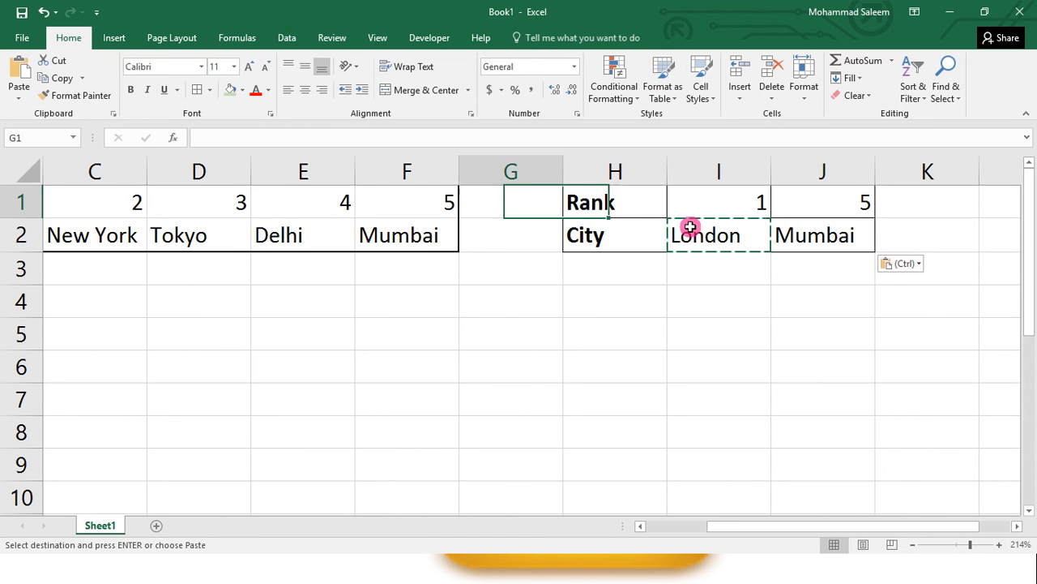
pyautogui.press('Left')
pyautogui.press('Left')
pyautogui.press('Left')
pyautogui.press('Left')
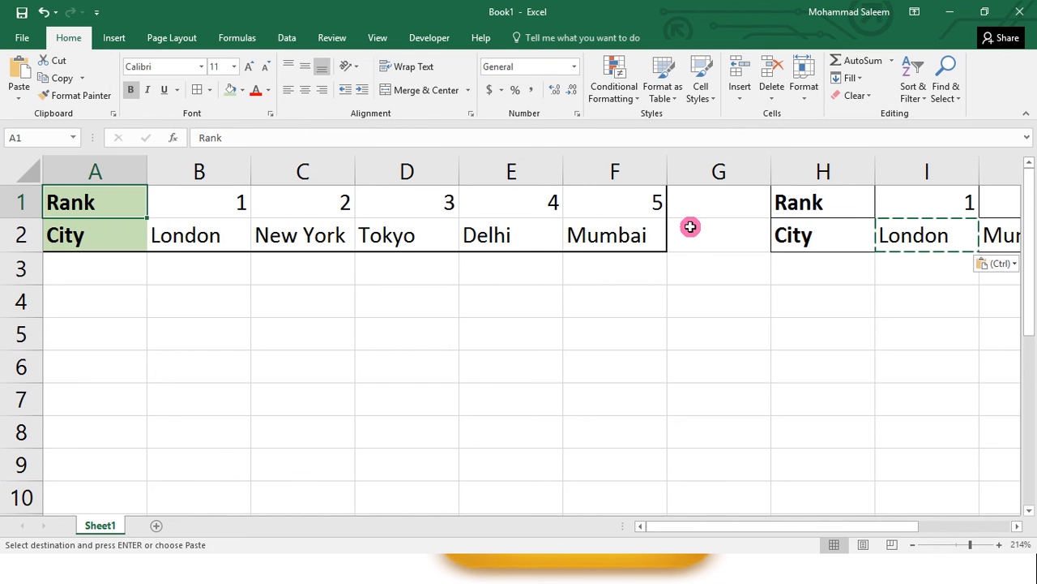
pyautogui.press('Right')
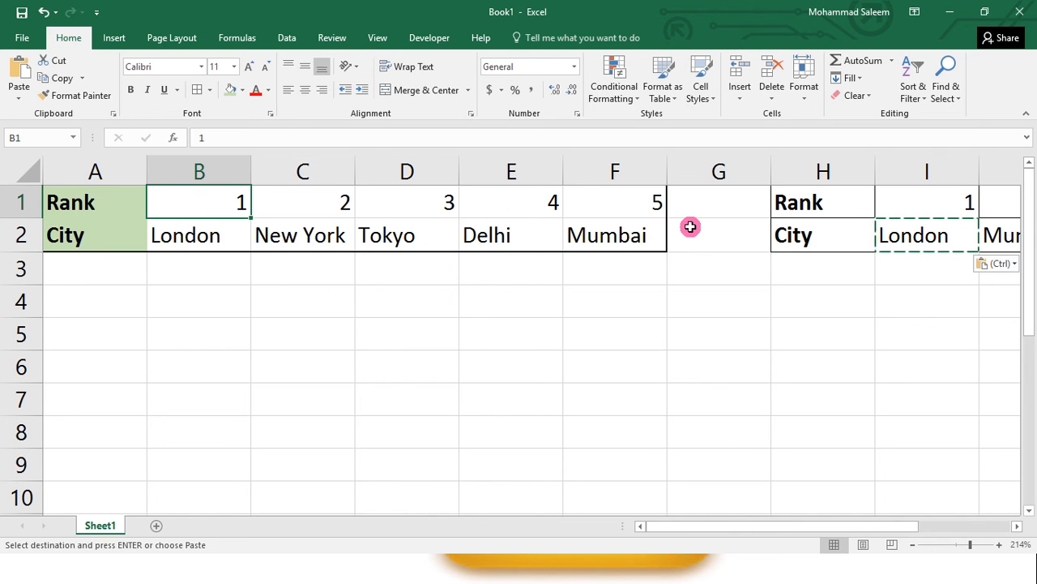
pyautogui.press('Right')
pyautogui.press('Right')
pyautogui.press('Right')
pyautogui.press('Right')
pyautogui.press('Right')
pyautogui.press('Right')
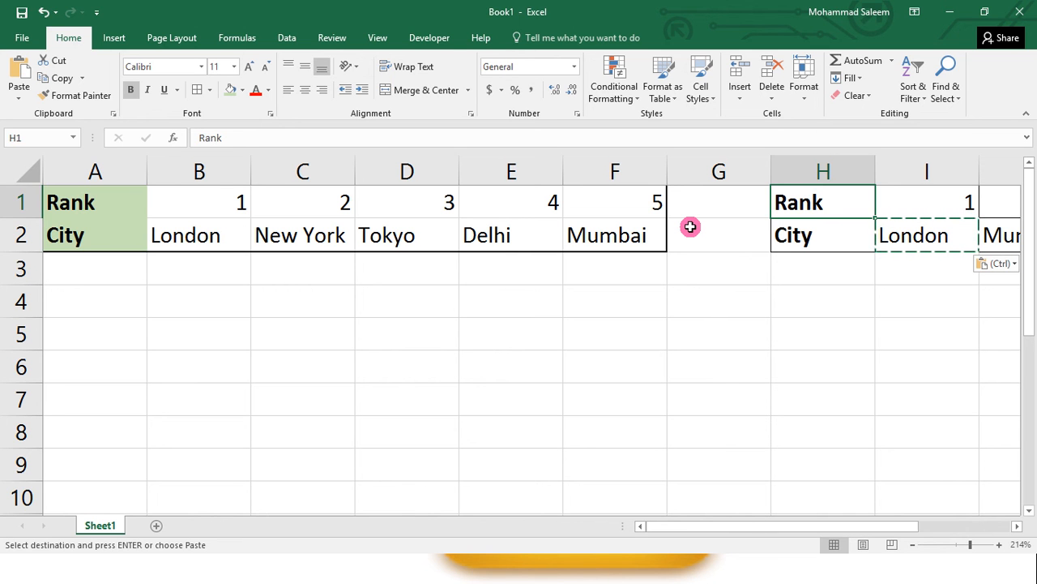
pyautogui.press('Left')
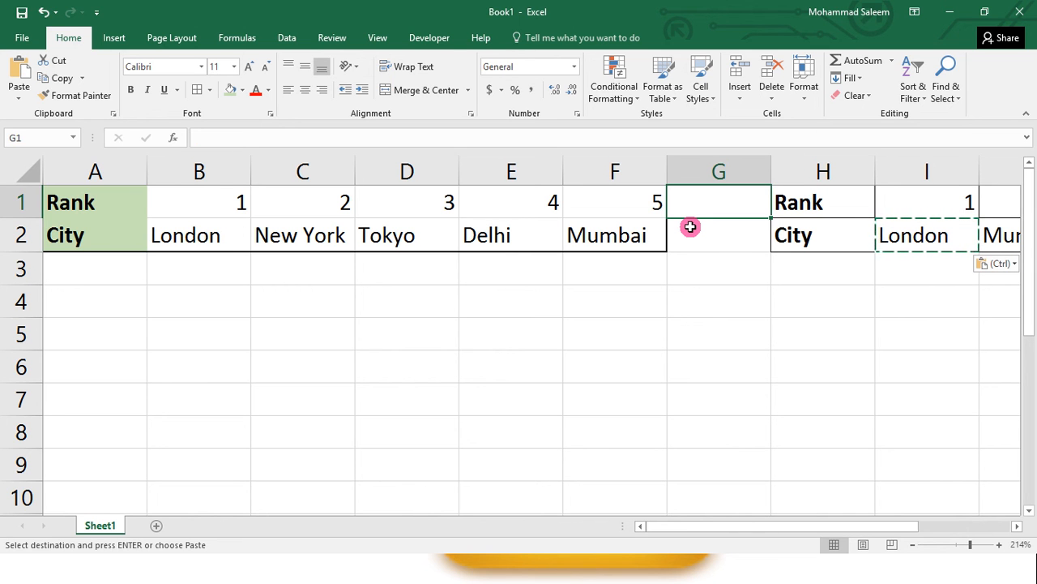